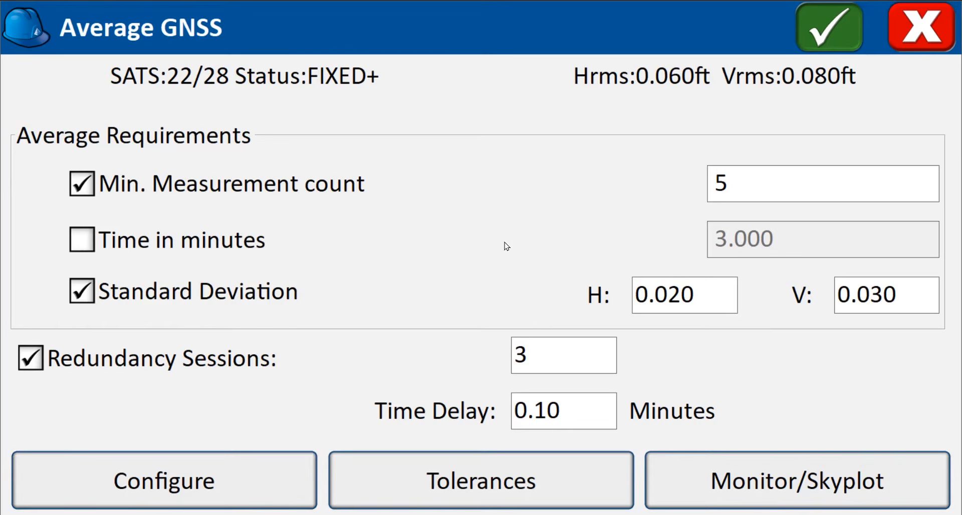
# - Set the minimum measurement count to 120 and turn off redundancy sessions for the averaging
pyautogui.click(764, 190)
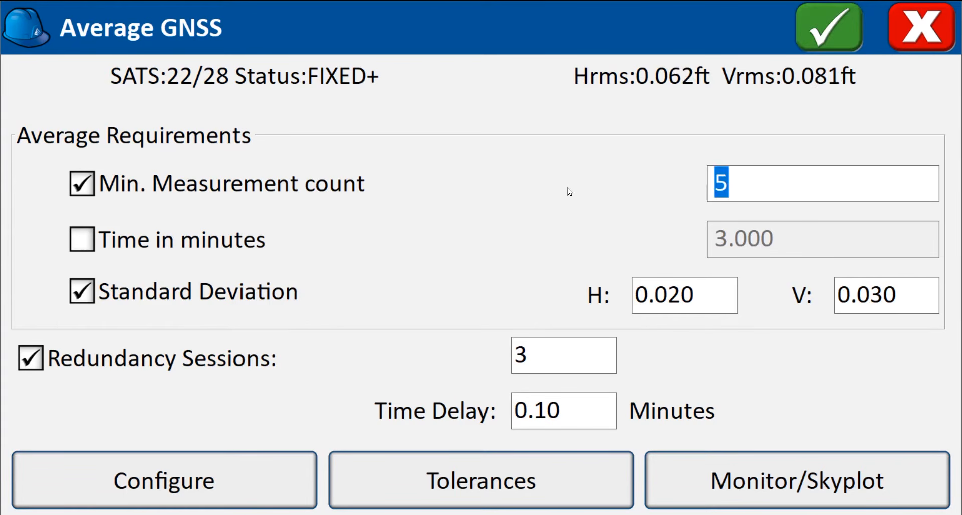
pyautogui.write('120')
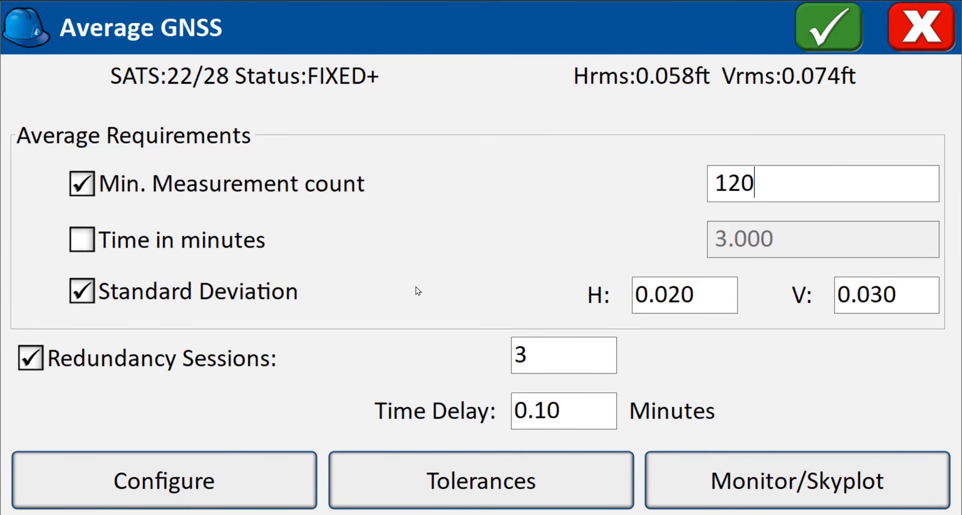
pyautogui.click(35, 363)
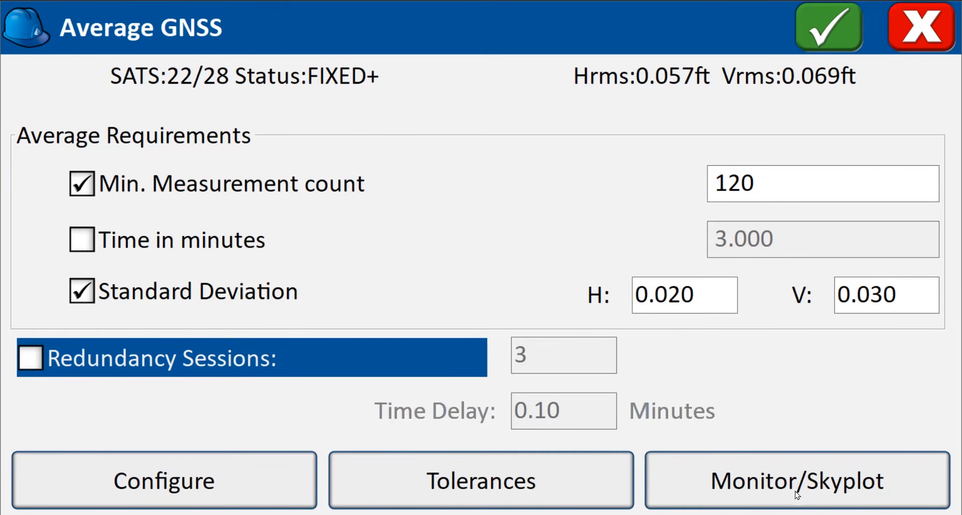
# - Review the configuration options for point storing, then return to the averaging requirements
pyautogui.click(144, 493)
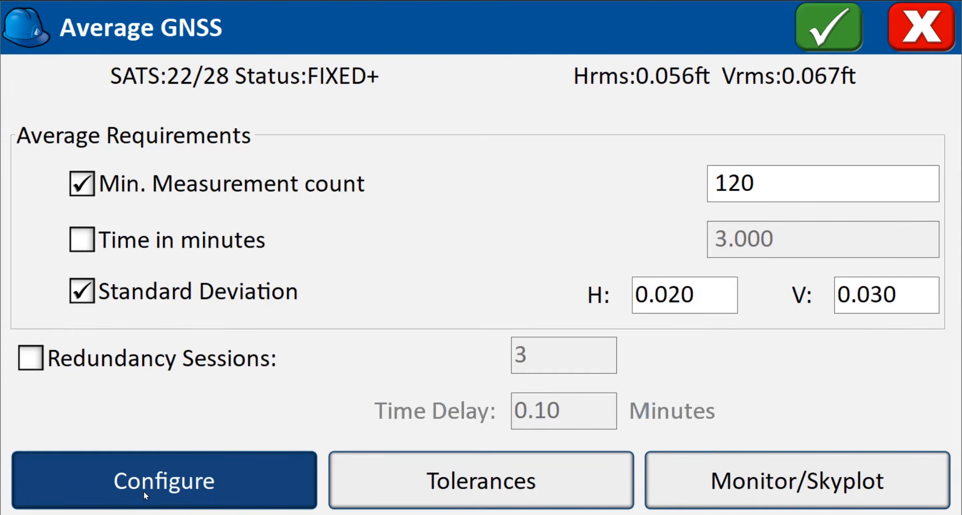
pyautogui.click(195, 489)
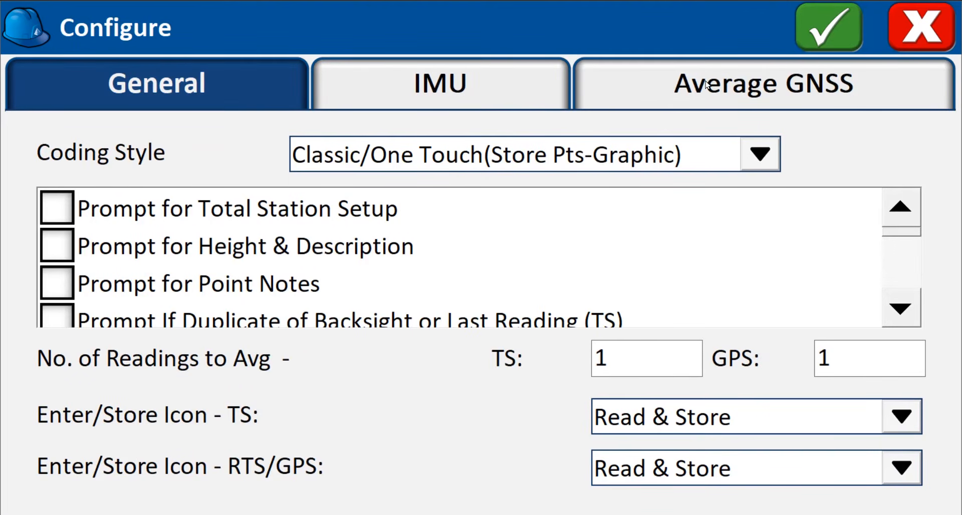
pyautogui.click(935, 34)
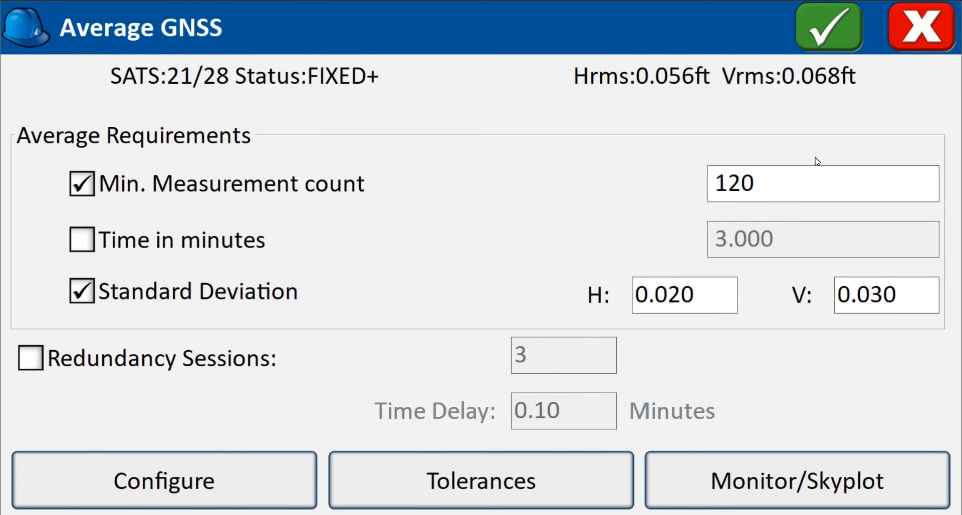
# - Run the averaging session, switch the position scatter plot to the elevation history graph, and store the averaged point
pyautogui.click(813, 33)
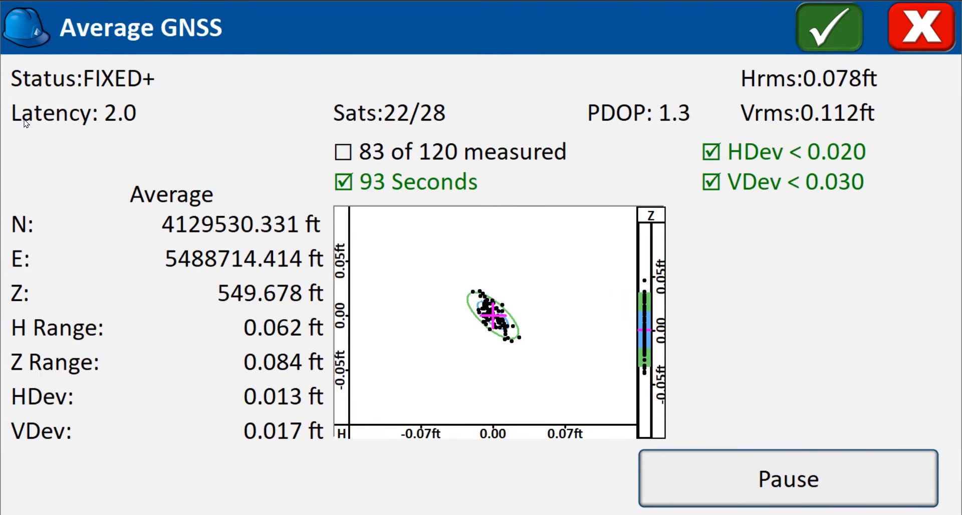
pyautogui.click(436, 346)
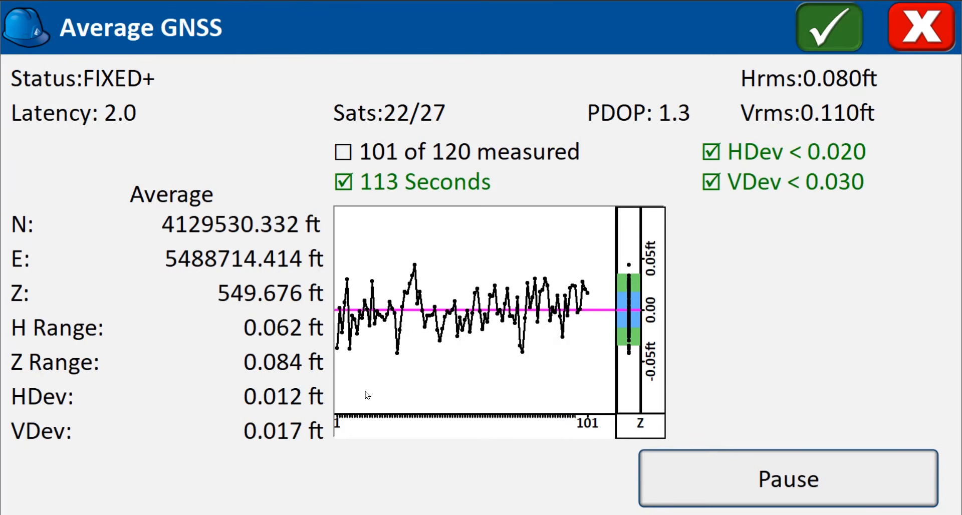
pyautogui.press('XF86AudioLowerVolume')
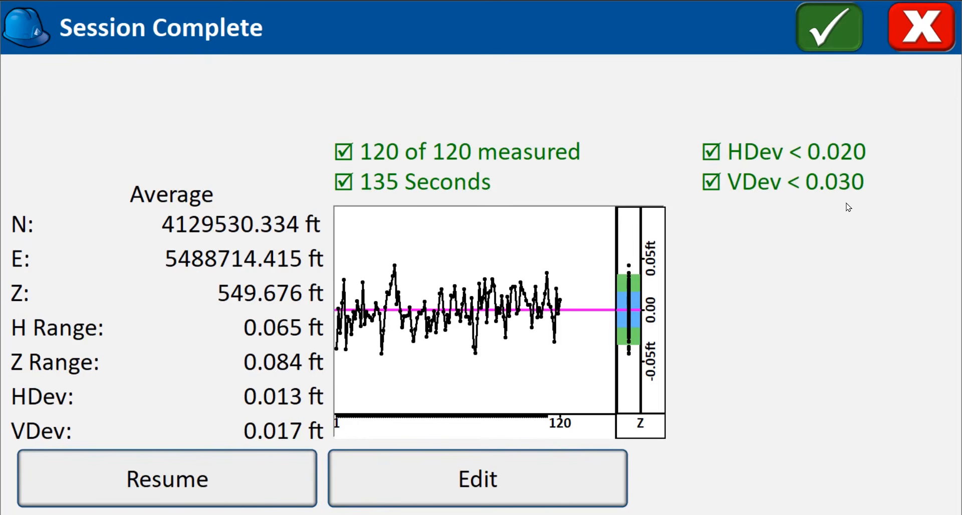
pyautogui.press('XF86AudioLowerVolume')
pyautogui.click(834, 40)
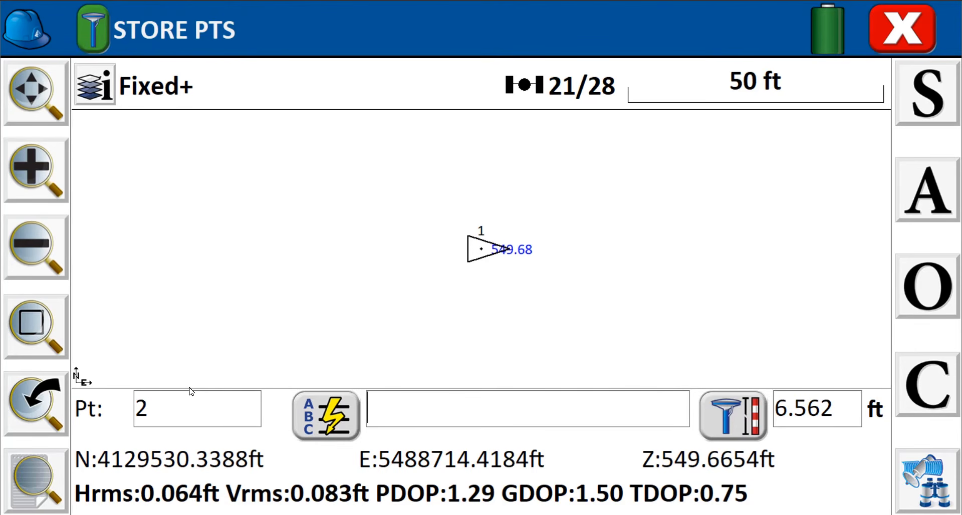
# - Change the number of the point being stored to 1
pyautogui.click(181, 413)
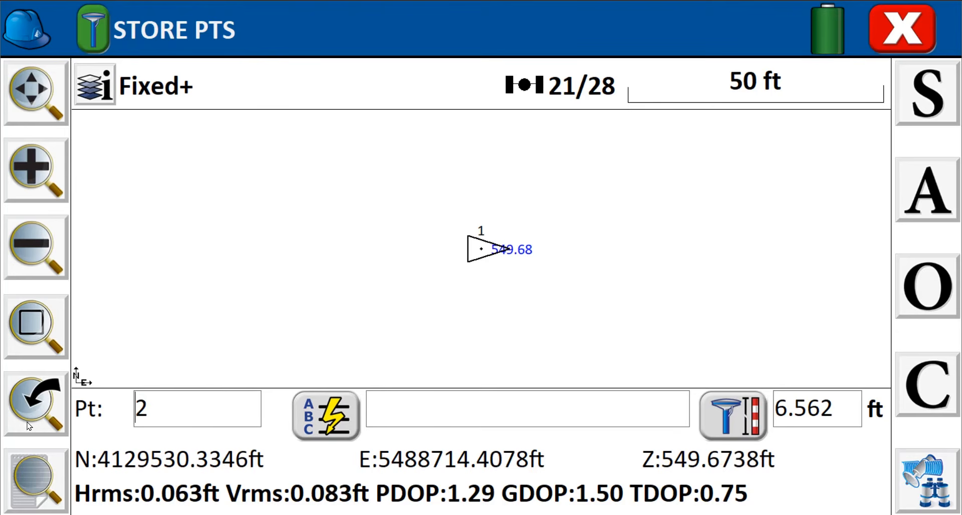
pyautogui.press('BackSpace')
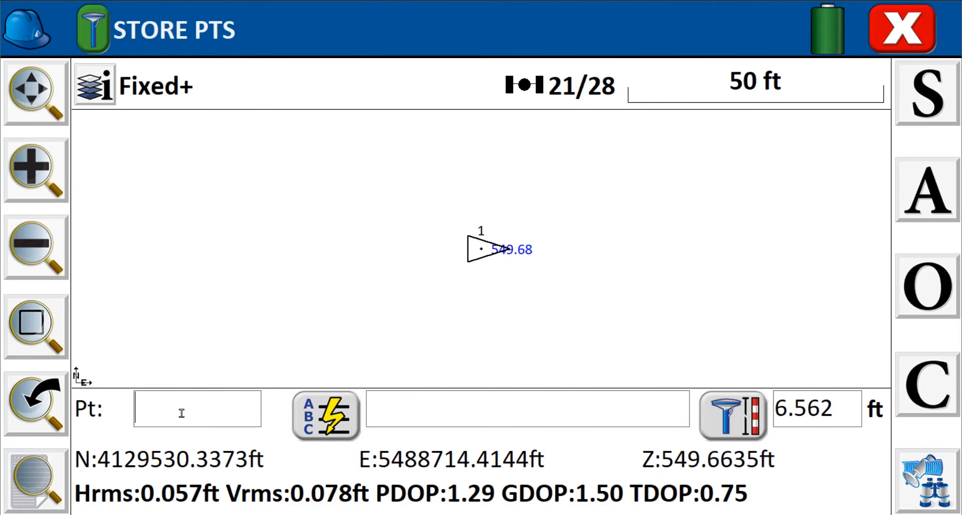
pyautogui.write('1')
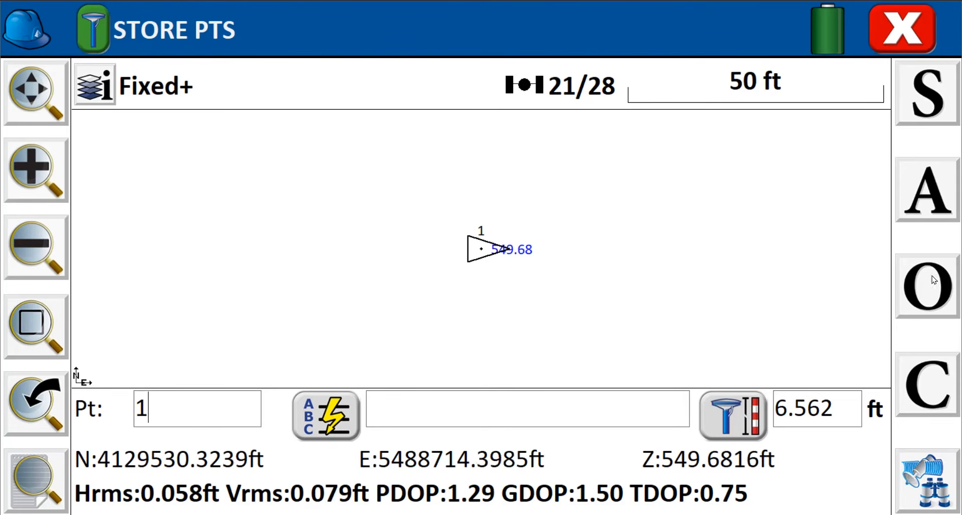
# - Take an averaged GNSS reading with a minimum measurement count of 10 and accept it as another session for point 1
pyautogui.click(919, 204)
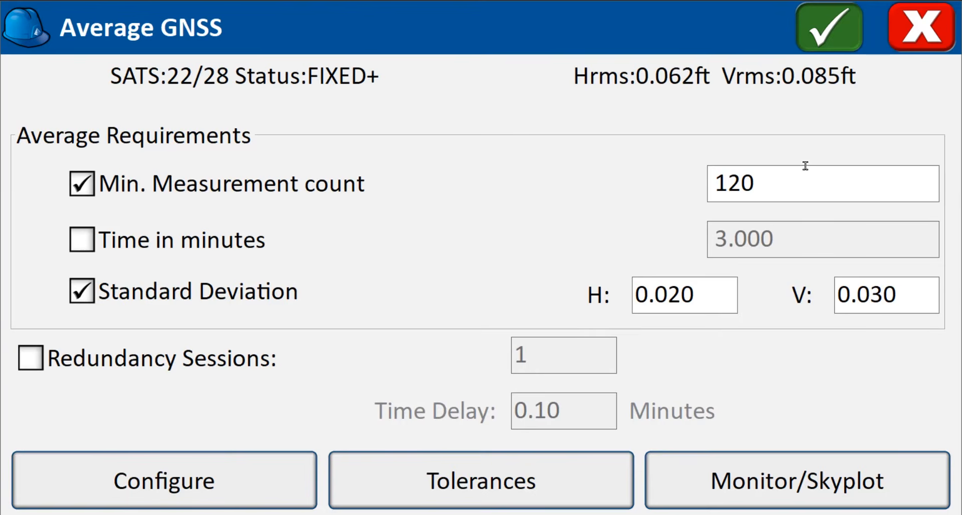
pyautogui.moveTo(801, 183); pyautogui.dragTo(656, 208)
pyautogui.write('10')
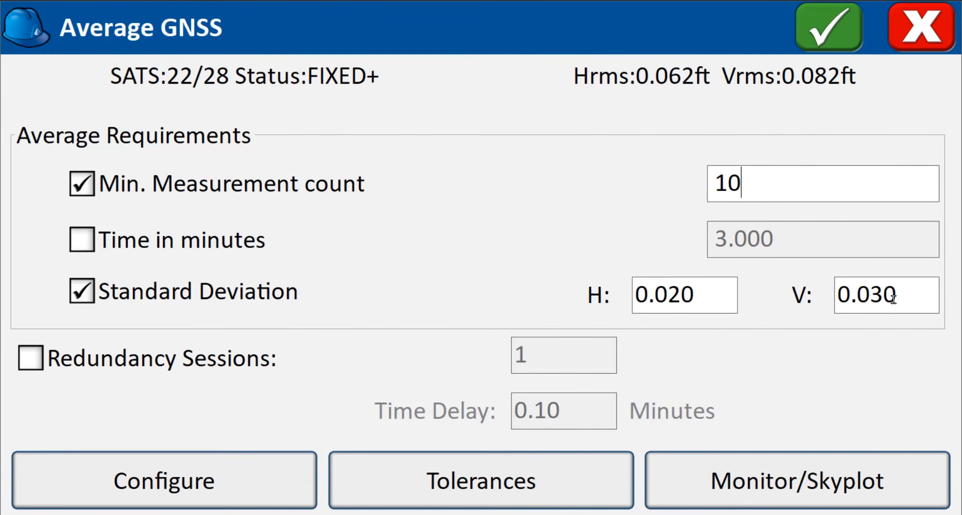
pyautogui.click(811, 31)
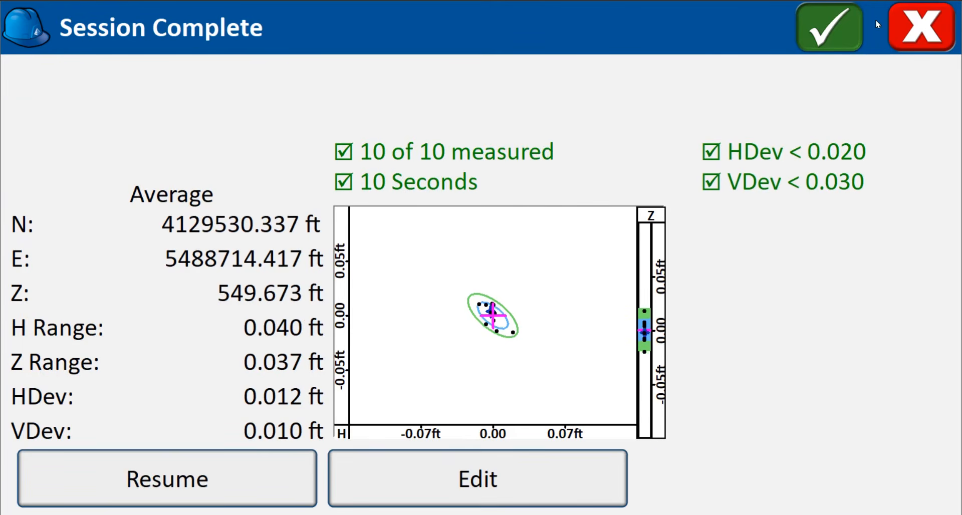
pyautogui.click(830, 42)
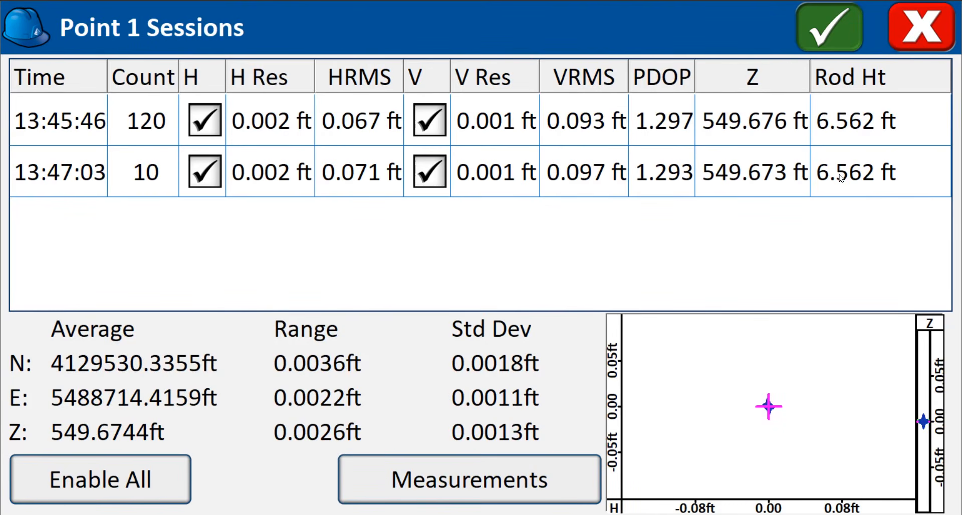
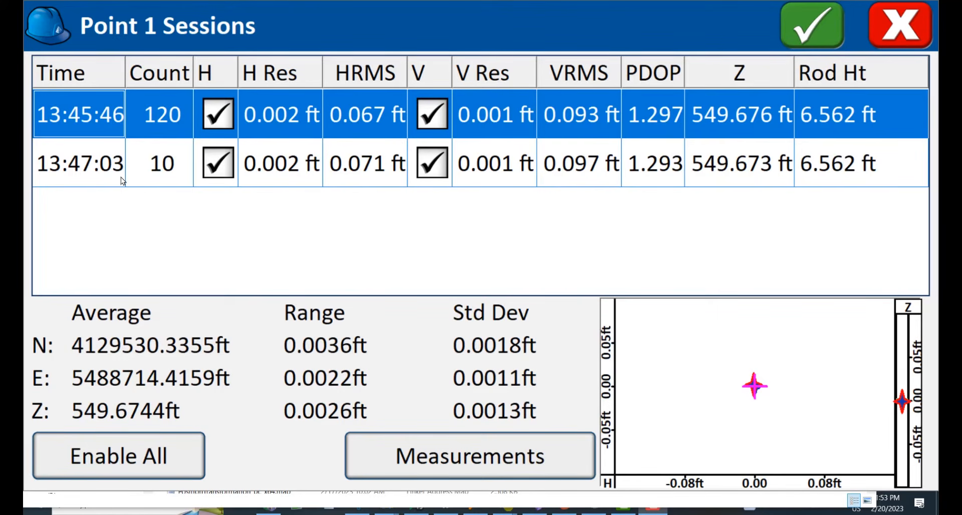
# - Open the individual measurements of the 10-count session and sort them by horizontal residual, largest first
pyautogui.click(63, 164)
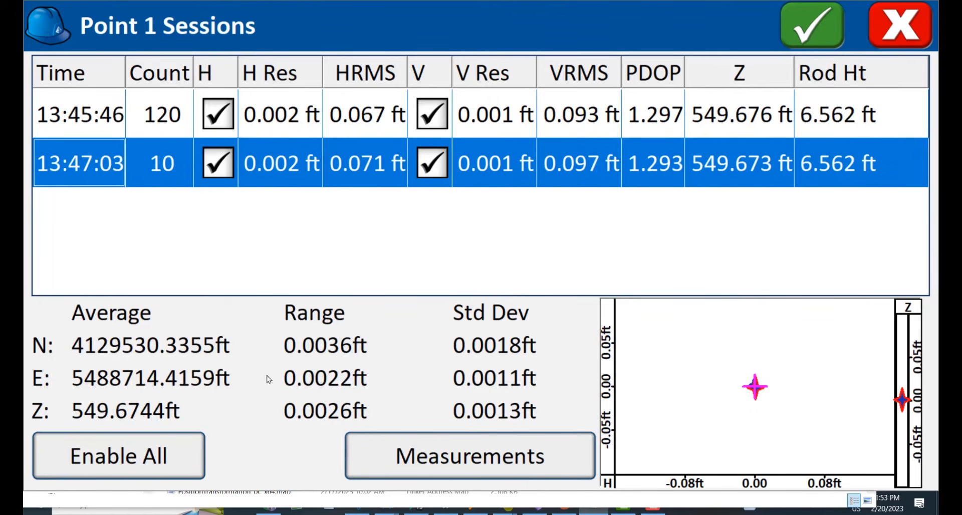
pyautogui.click(455, 467)
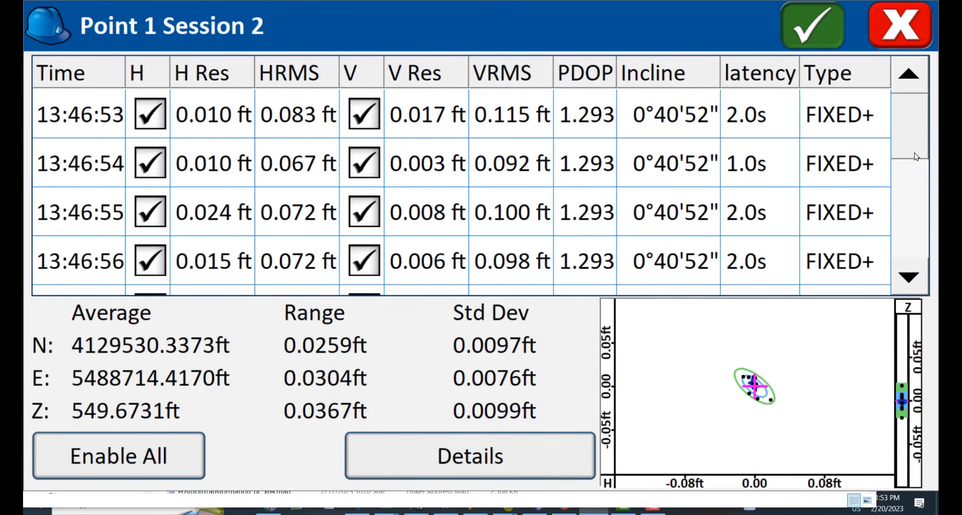
pyautogui.moveTo(914, 152); pyautogui.dragTo(921, 99)
pyautogui.click(213, 70)
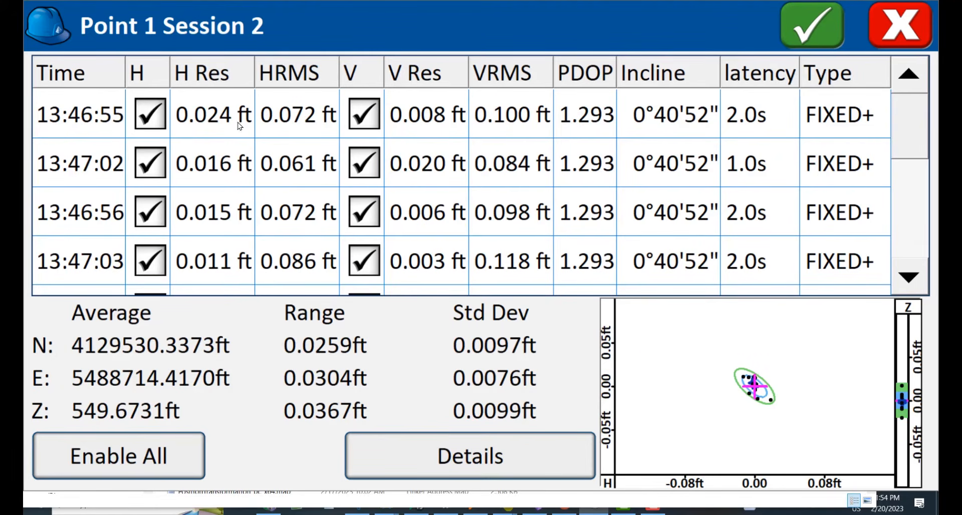
# - Exclude the 13:46:55 and 13:46:56 measurements horizontally and vertically, re-sorting by horizontal residual in between, and accept the edited sessions
pyautogui.click(150, 118)
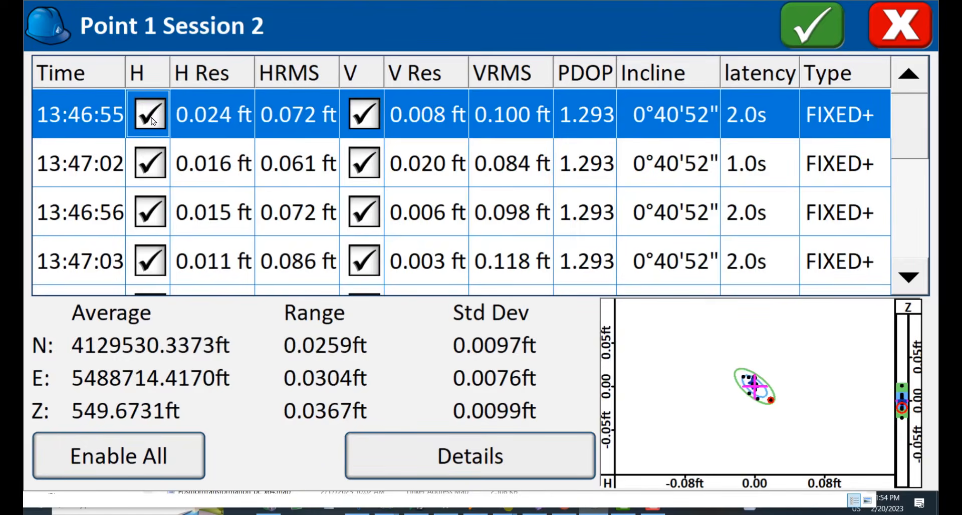
pyautogui.click(368, 124)
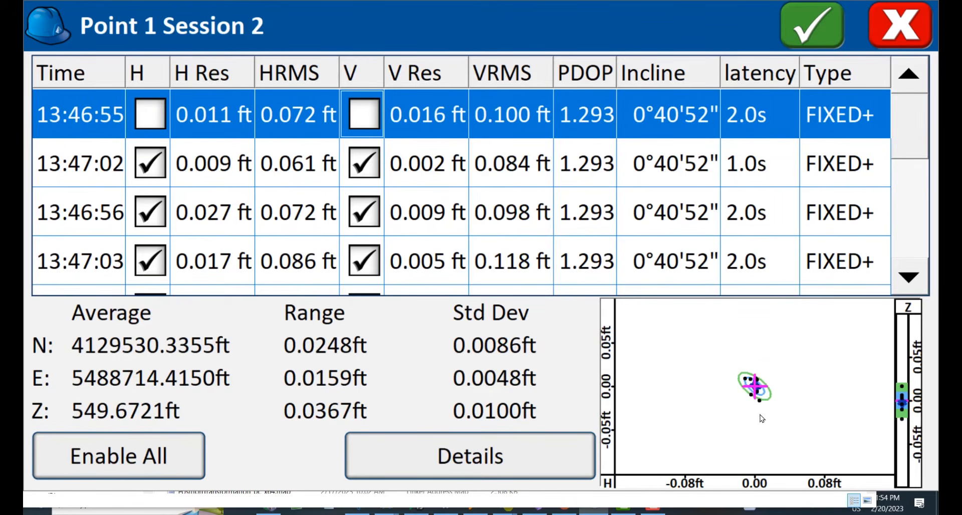
pyautogui.click(191, 71)
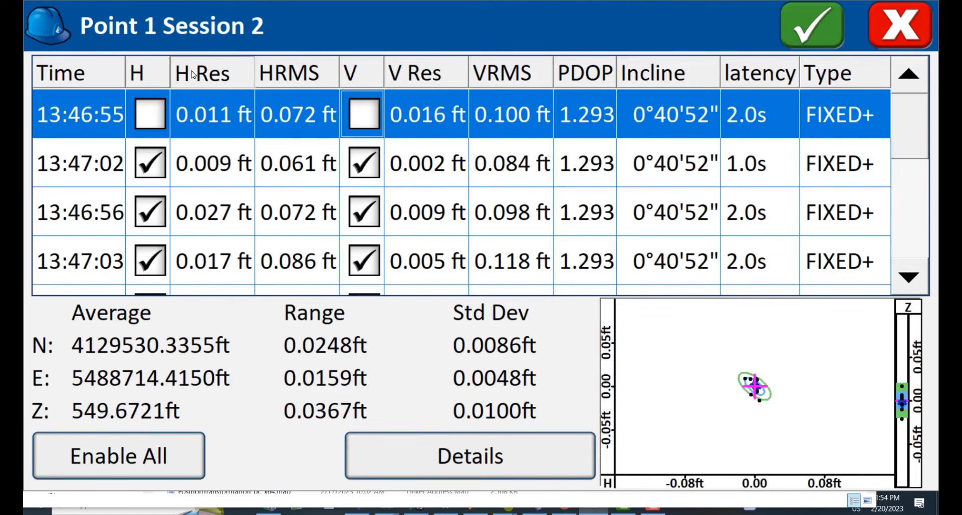
pyautogui.click(191, 72)
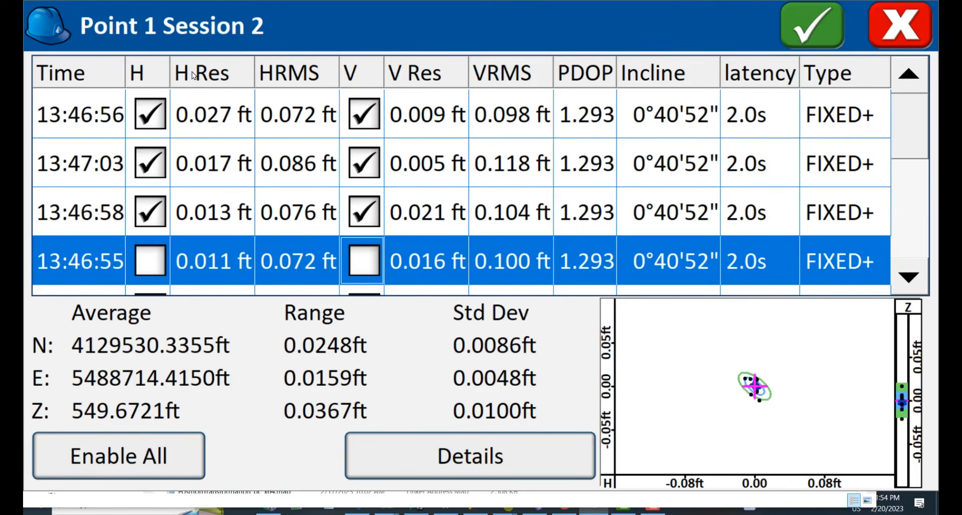
pyautogui.click(150, 114)
pyautogui.click(361, 118)
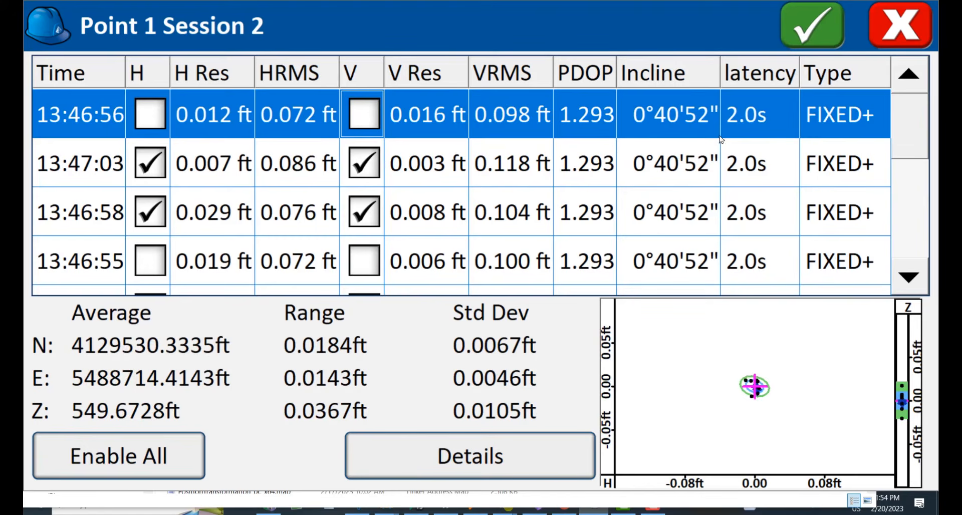
pyautogui.click(797, 30)
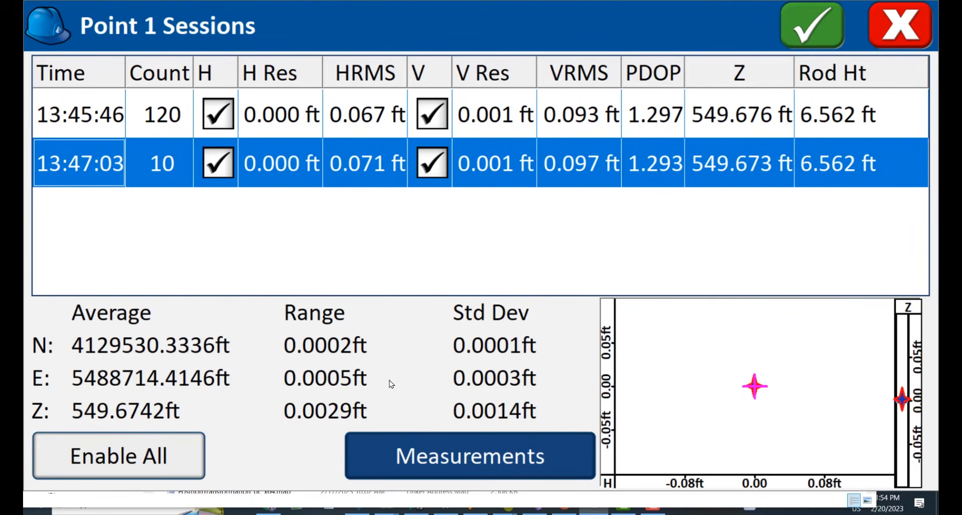
pyautogui.click(819, 31)
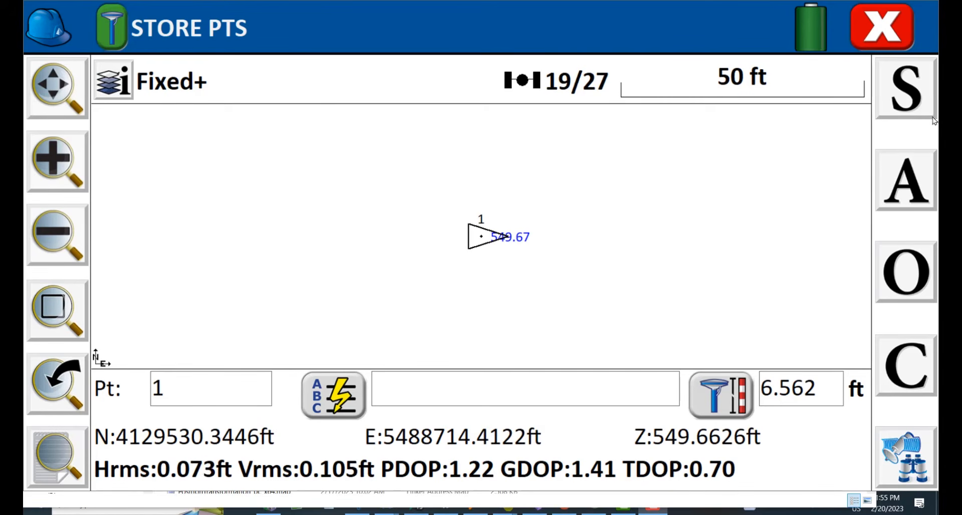
# - Store a single GNSS reading as an additional session for point 1 and accept the session list
pyautogui.click(908, 106)
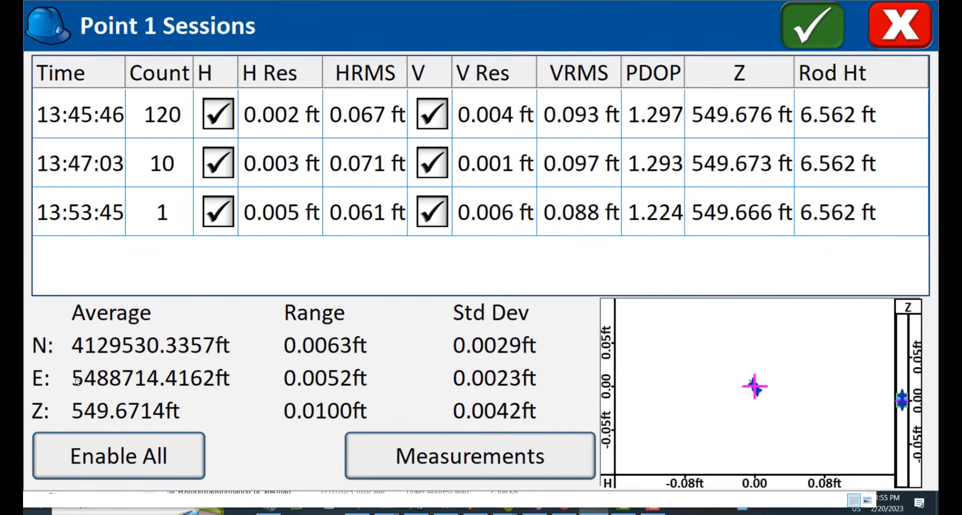
pyautogui.click(825, 36)
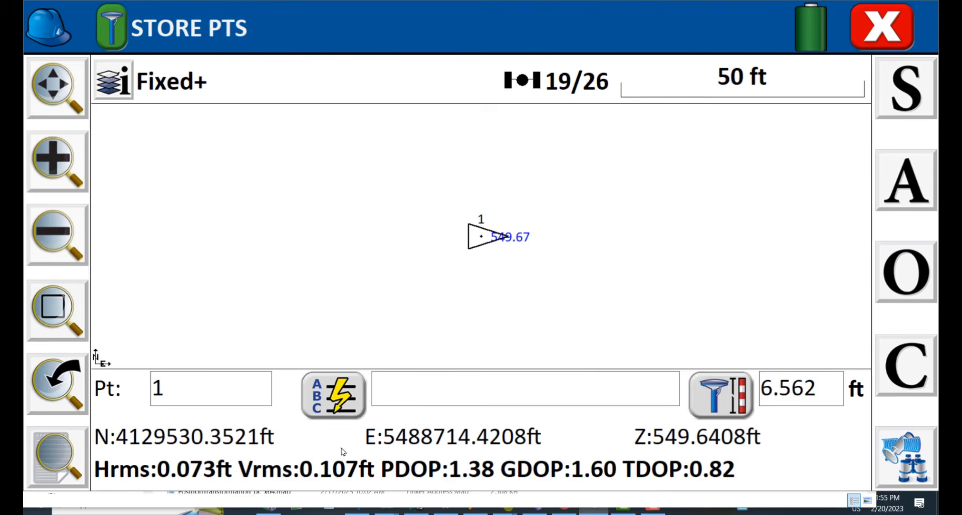
# - Set up another averaged reading with a minimum measurement count of 5 and the standard deviation requirement turned off
pyautogui.click(884, 173)
pyautogui.doubleClick(754, 176)
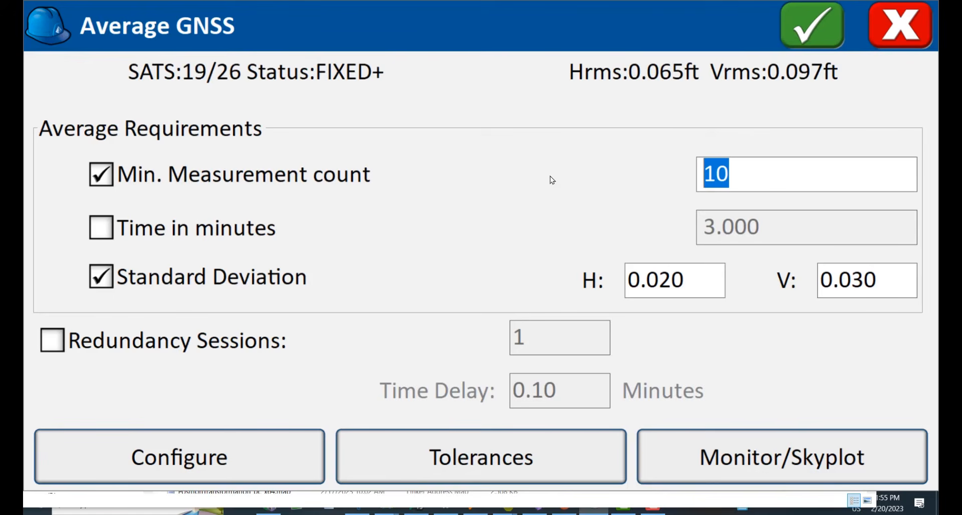
pyautogui.write('5')
pyautogui.click(97, 286)
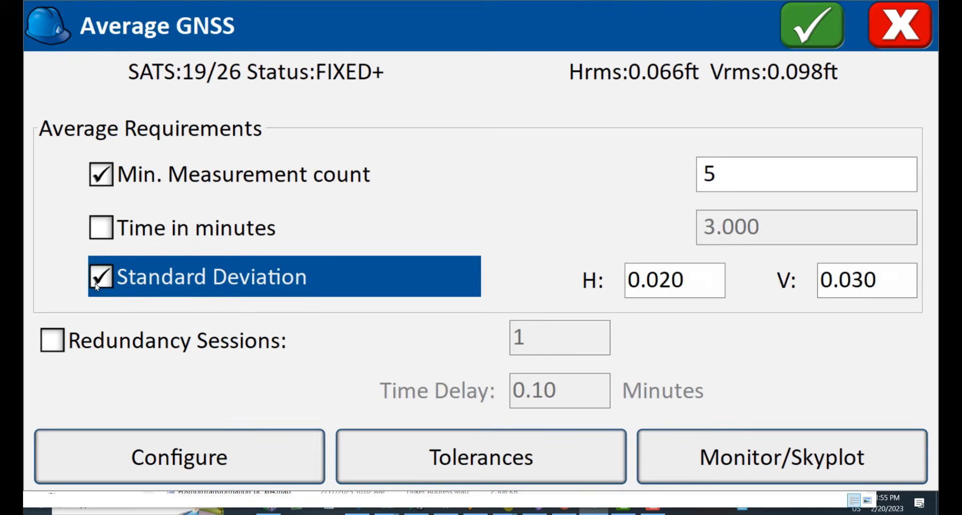
pyautogui.click(97, 286)
# - Run the averaging session and save its result as a further session of point 1
pyautogui.click(812, 44)
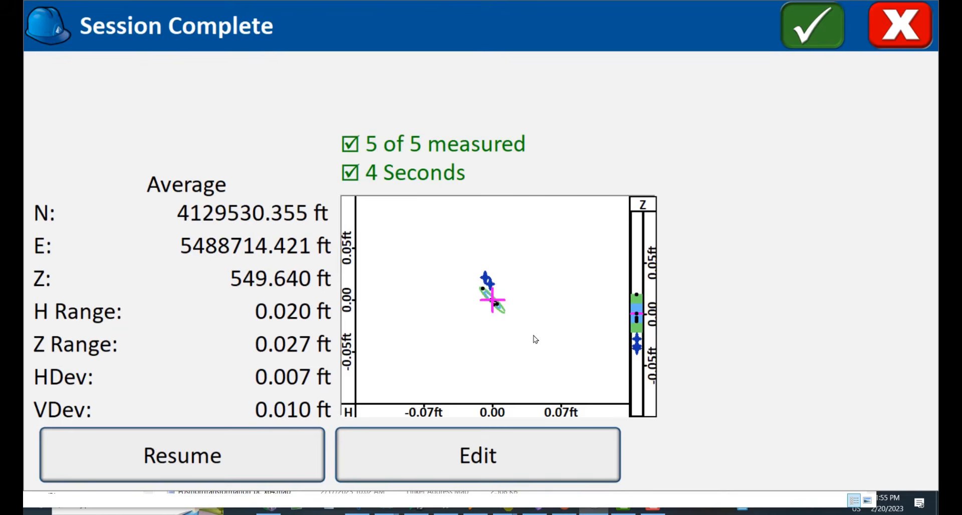
pyautogui.click(807, 29)
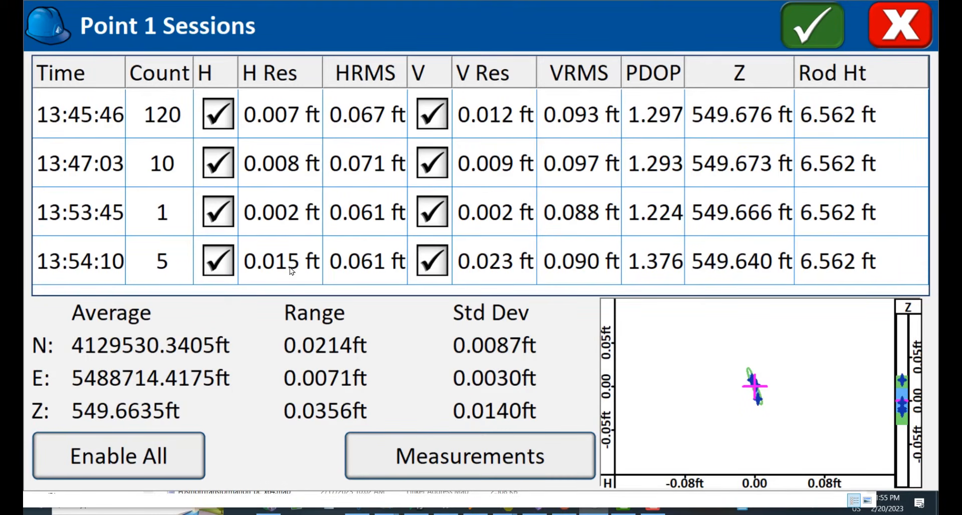
pyautogui.click(819, 32)
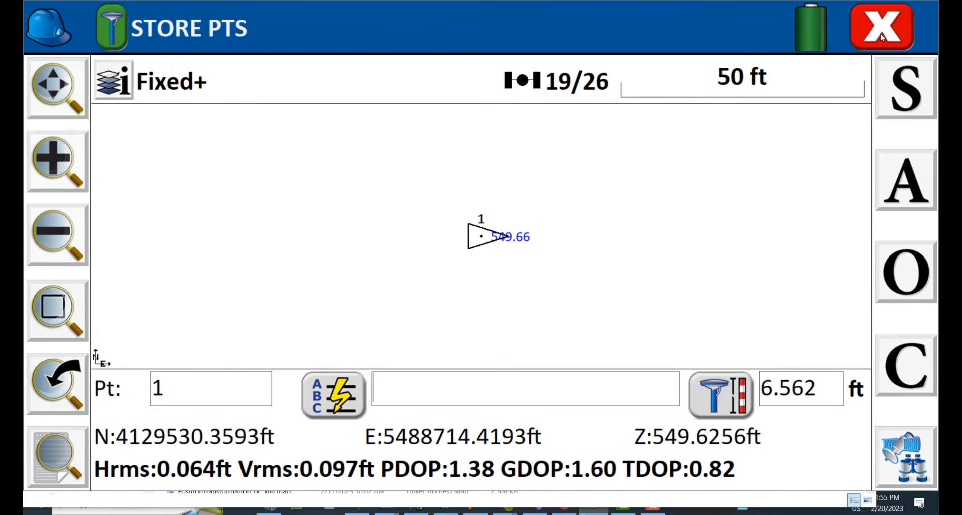
# - Open the stored information of point 1 from the job's point list and check its last modification and rod height
pyautogui.click(872, 45)
pyautogui.click(81, 87)
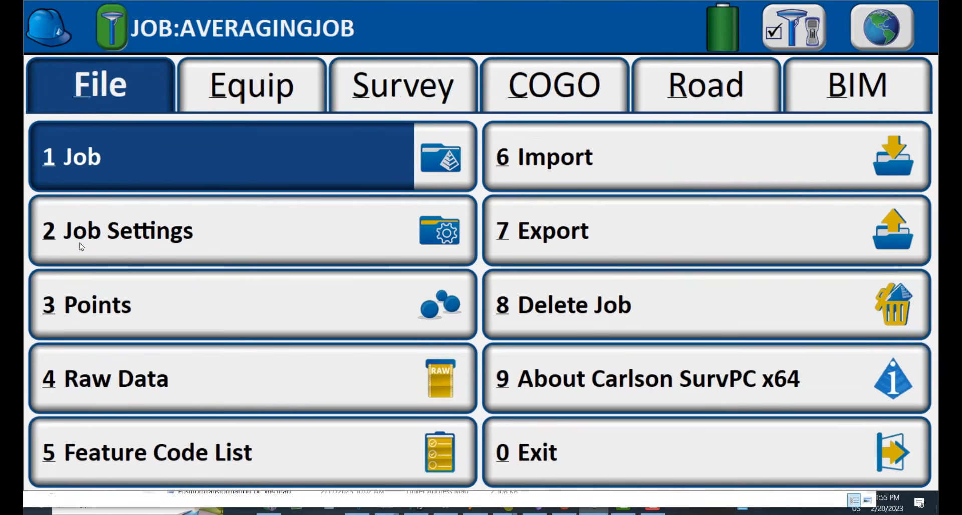
pyautogui.click(113, 321)
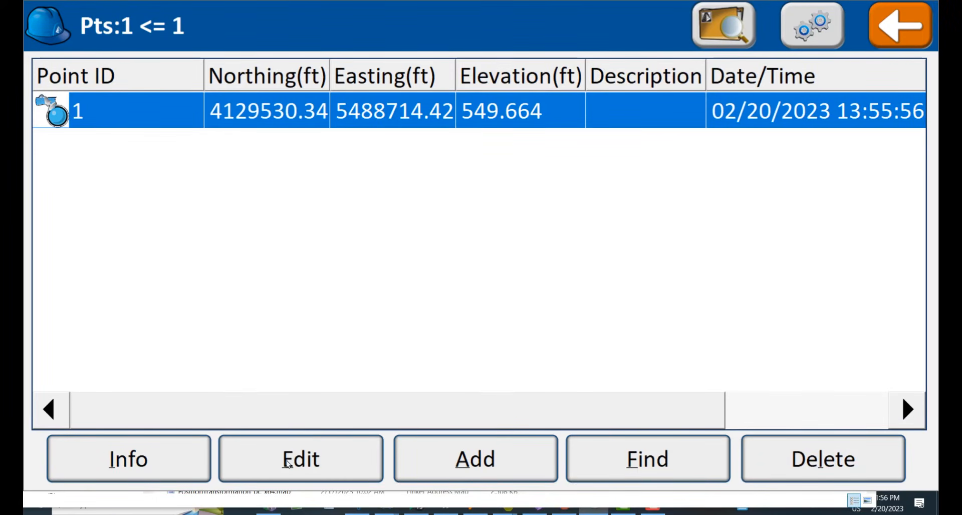
pyautogui.click(169, 462)
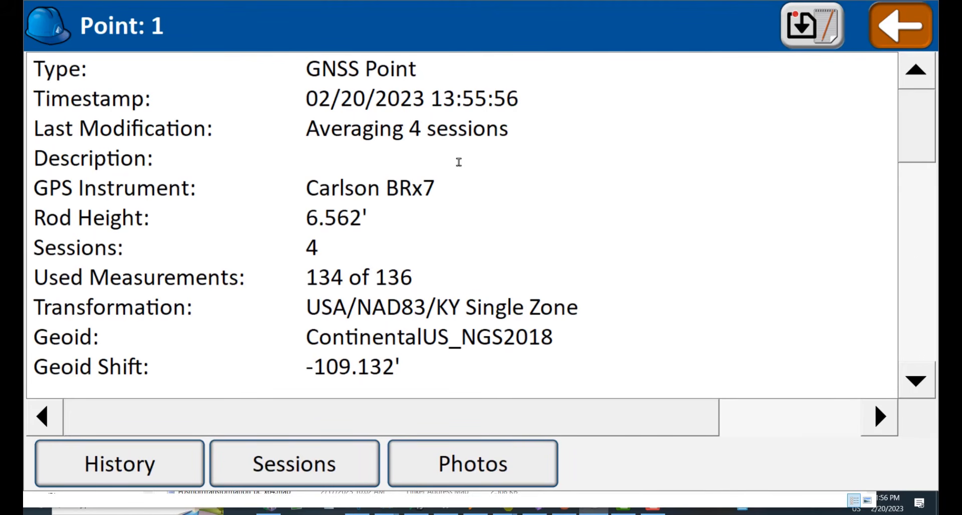
pyautogui.moveTo(307, 133); pyautogui.dragTo(525, 139)
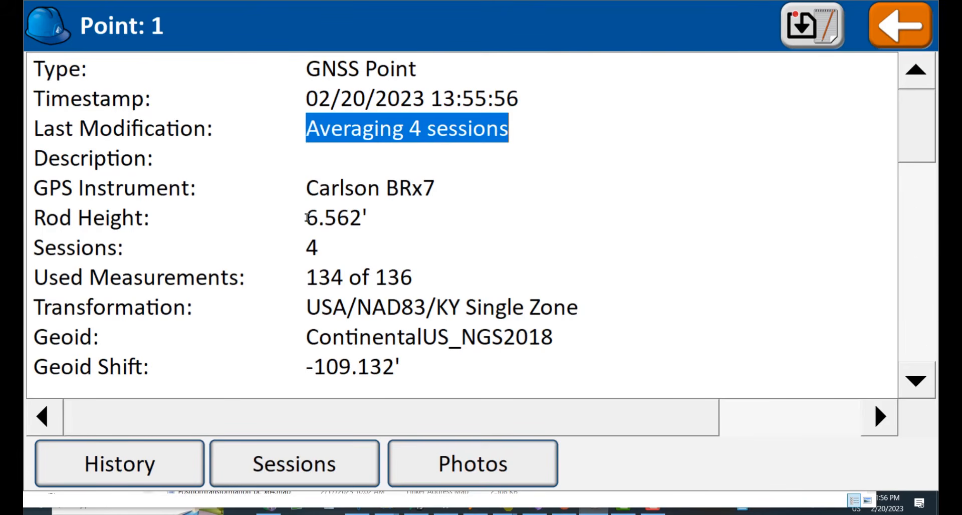
pyautogui.moveTo(308, 218); pyautogui.dragTo(408, 219)
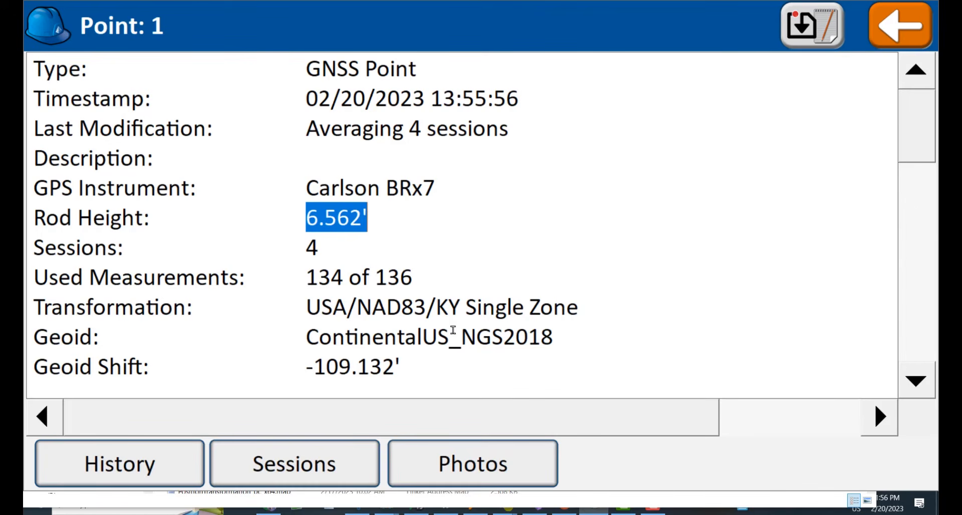
# - Read through the rest of point 1's details, including its average coordinates, standard deviations and RMS values
pyautogui.click(925, 386)
pyautogui.click(923, 383)
pyautogui.click(922, 383)
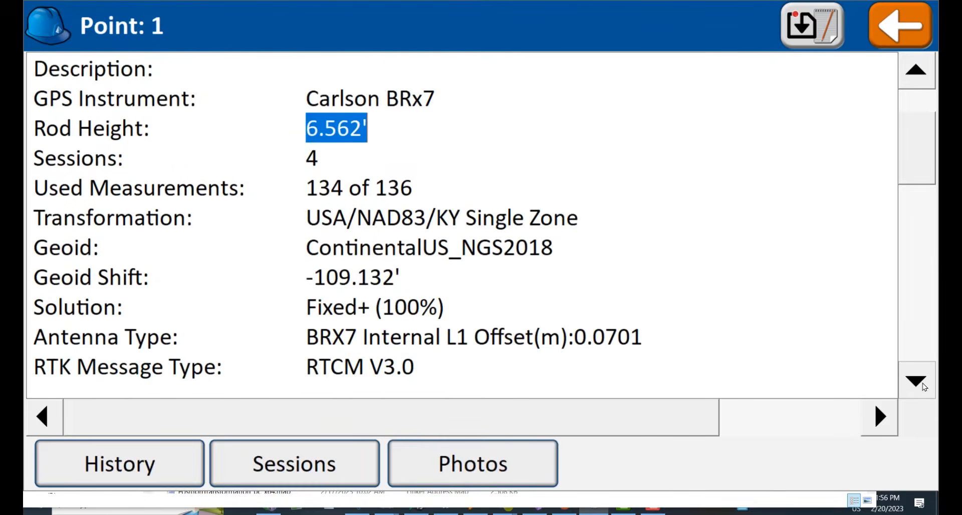
pyautogui.click(923, 383)
pyautogui.click(923, 383)
pyautogui.click(922, 383)
pyautogui.click(923, 383)
pyautogui.click(922, 384)
pyautogui.click(922, 383)
pyautogui.click(923, 384)
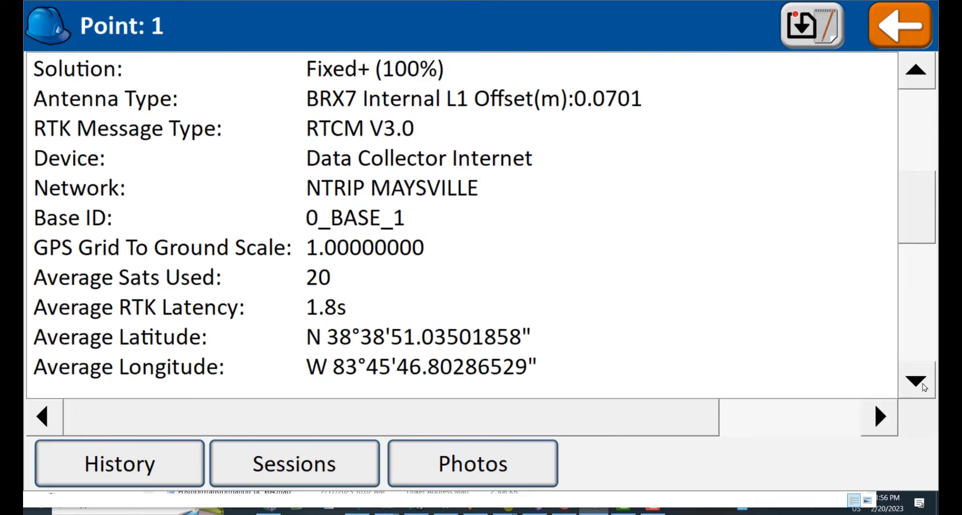
pyautogui.click(923, 383)
pyautogui.click(923, 384)
pyautogui.click(923, 384)
pyautogui.click(922, 384)
pyautogui.click(922, 383)
pyautogui.click(923, 384)
pyautogui.click(923, 383)
pyautogui.click(923, 384)
pyautogui.click(923, 384)
pyautogui.click(923, 384)
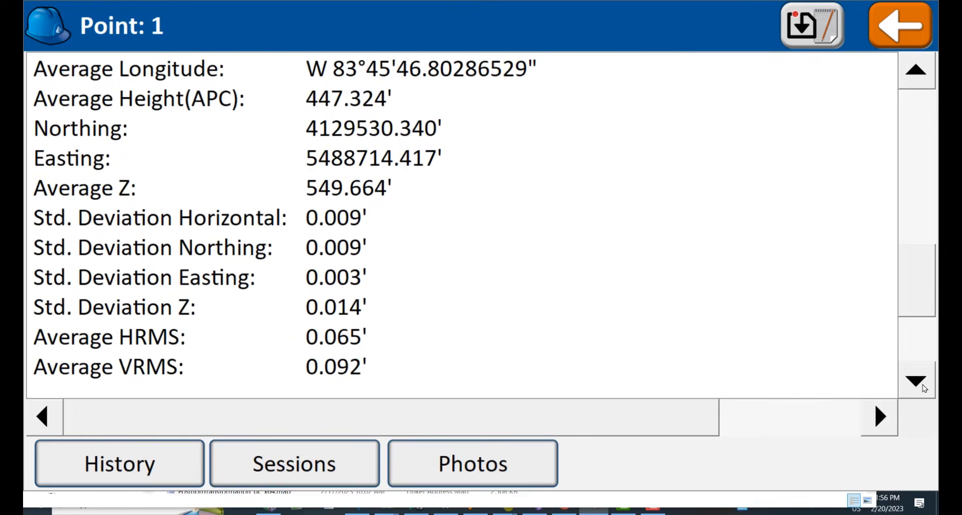
pyautogui.scroll(10, 615, 281)
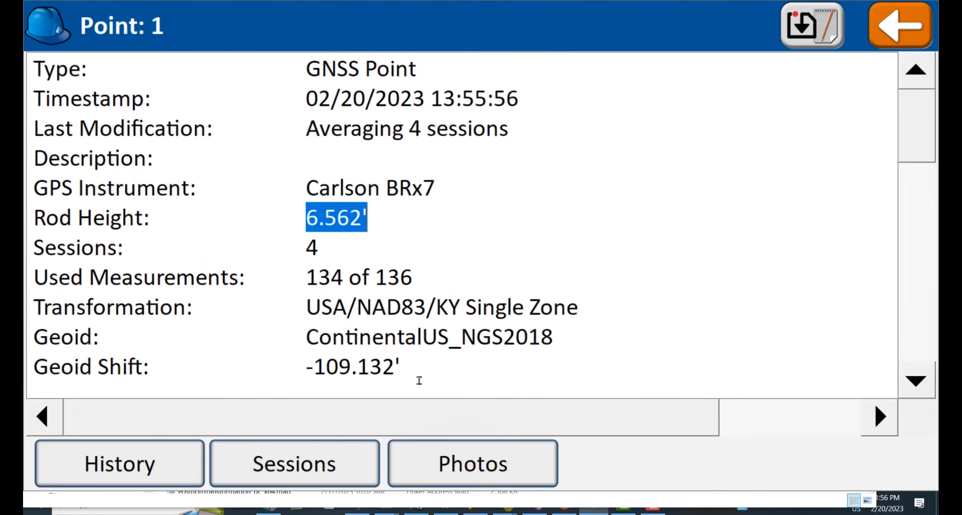
# - Review point 1's sessions and the individual measurements of the 13:47:03 session, and return to the point list
pyautogui.click(277, 477)
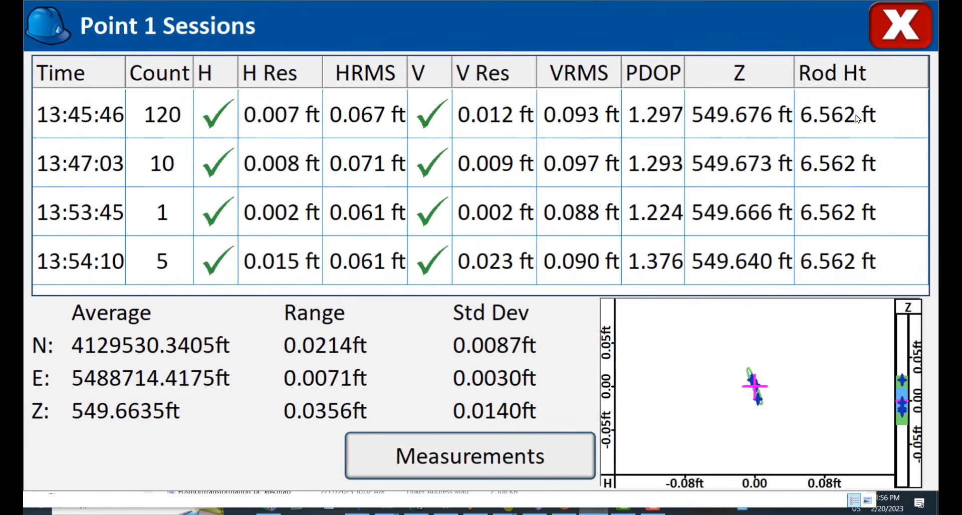
pyautogui.click(92, 119)
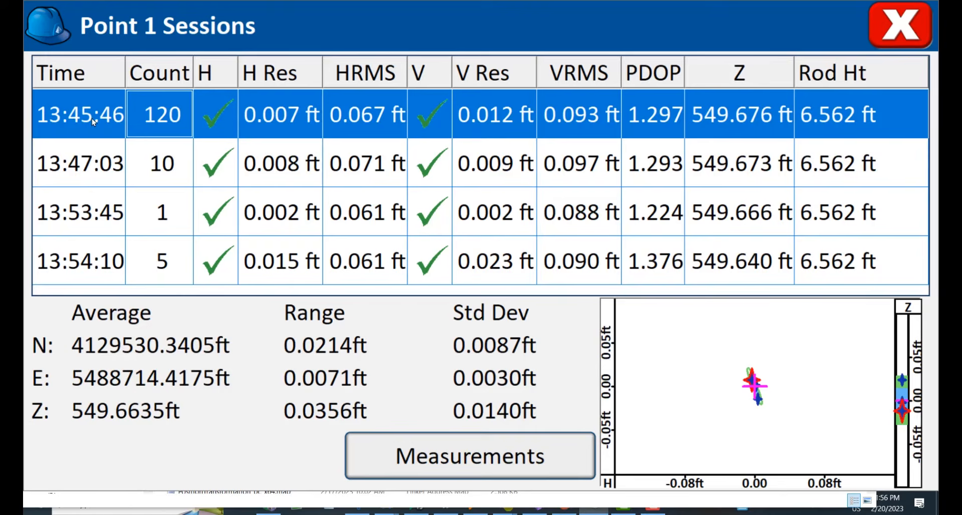
pyautogui.click(88, 163)
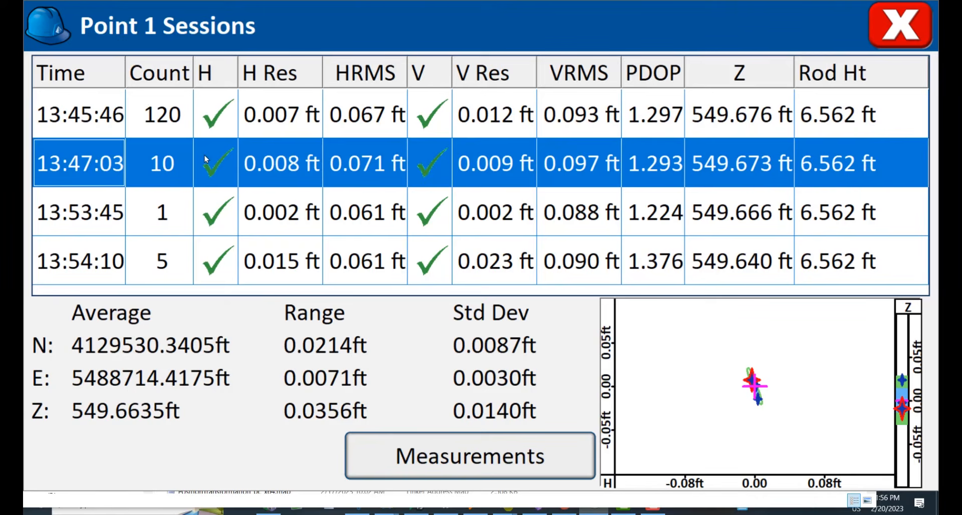
pyautogui.click(447, 468)
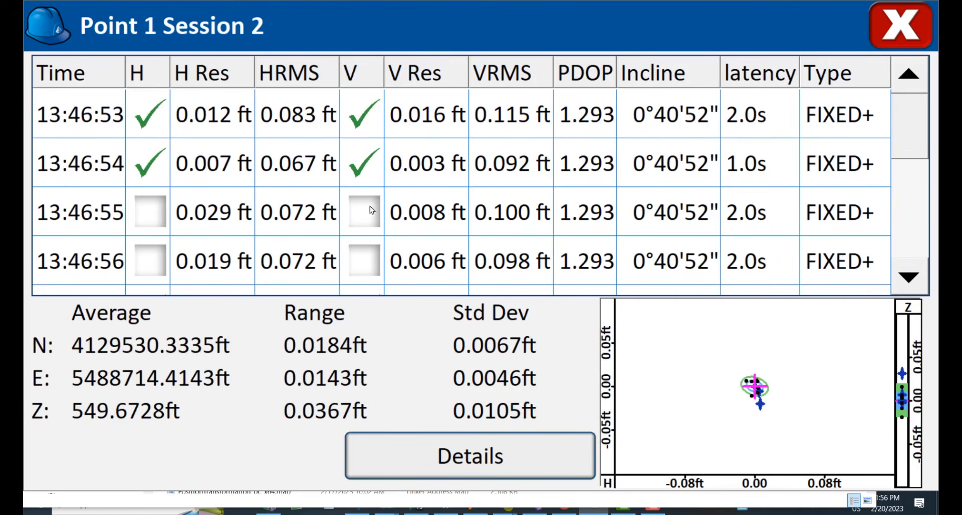
pyautogui.press('Escape')
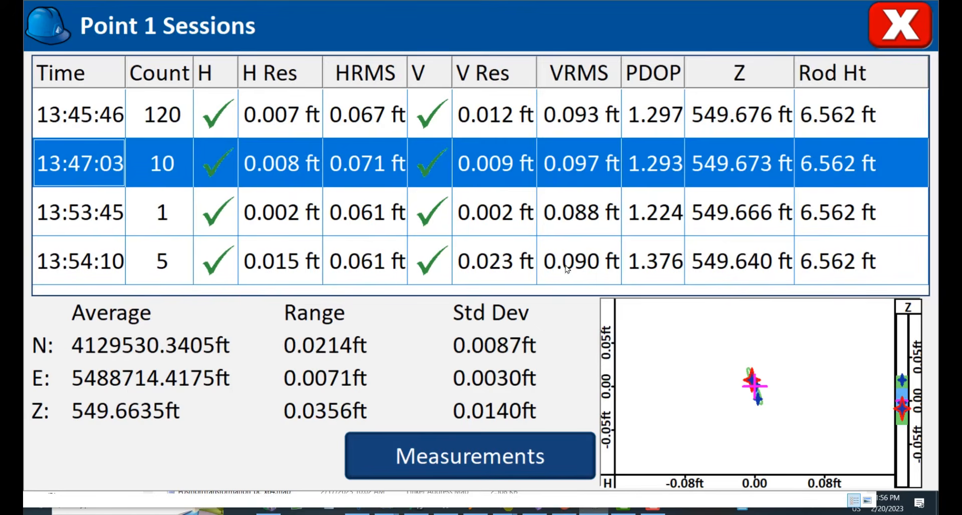
pyautogui.click(895, 38)
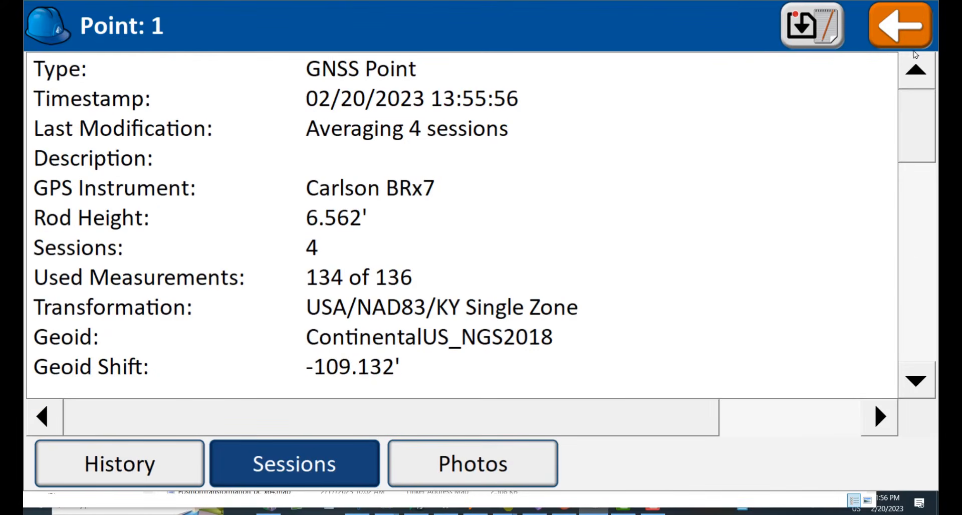
pyautogui.click(895, 34)
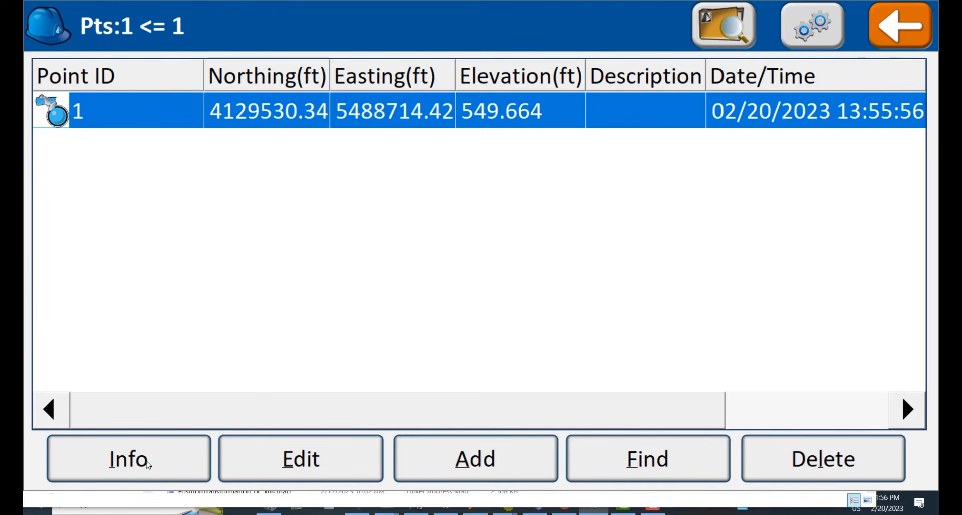
# - Edit point 1's sessions sorted by horizontal residual, exclude the 13:54:10 session horizontally and vertically, and accept the changes
pyautogui.click(330, 469)
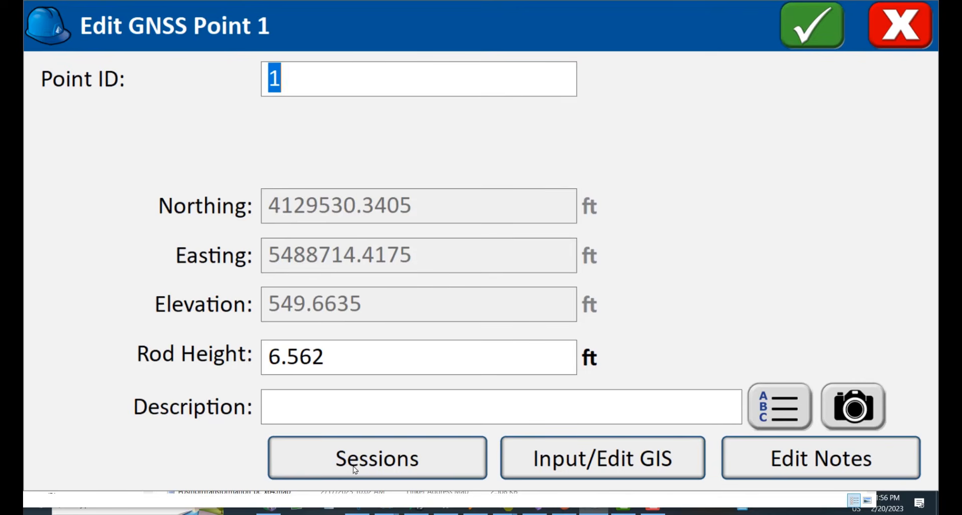
pyautogui.click(371, 467)
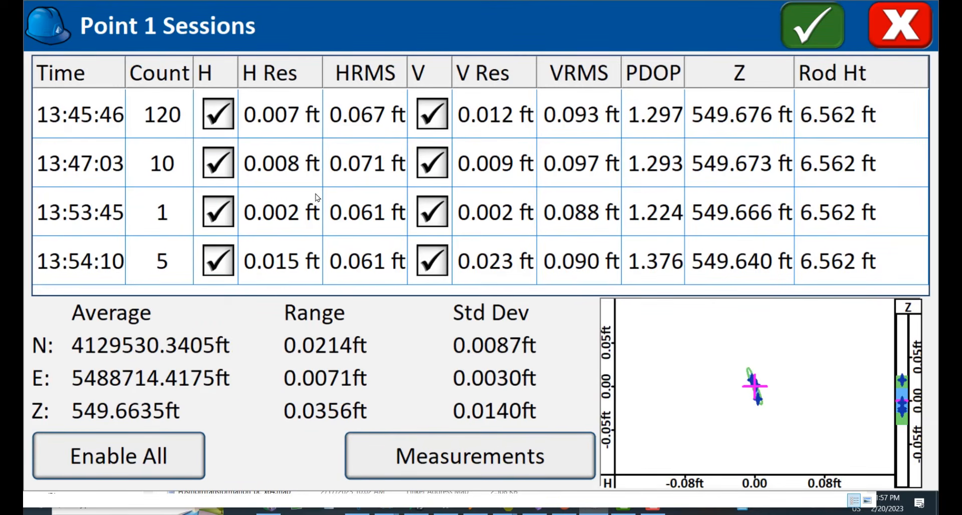
pyautogui.click(281, 73)
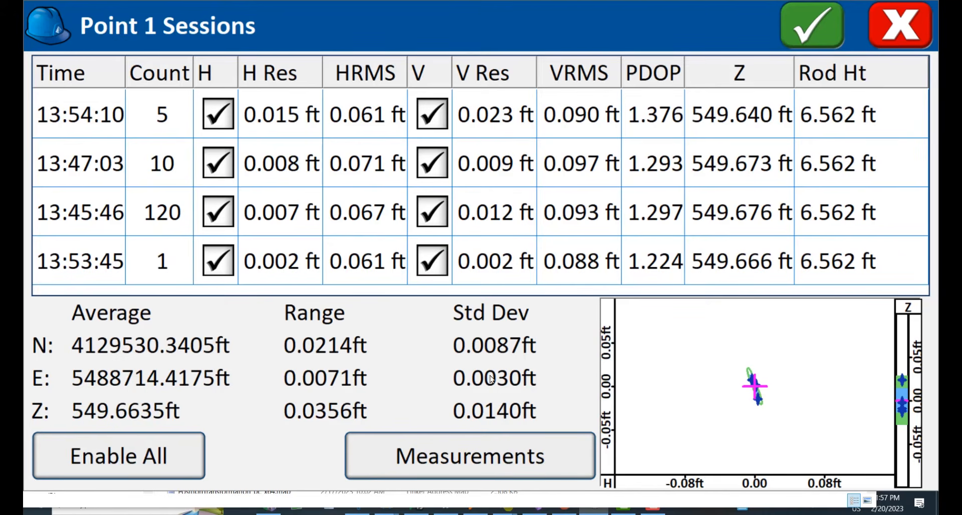
pyautogui.click(220, 125)
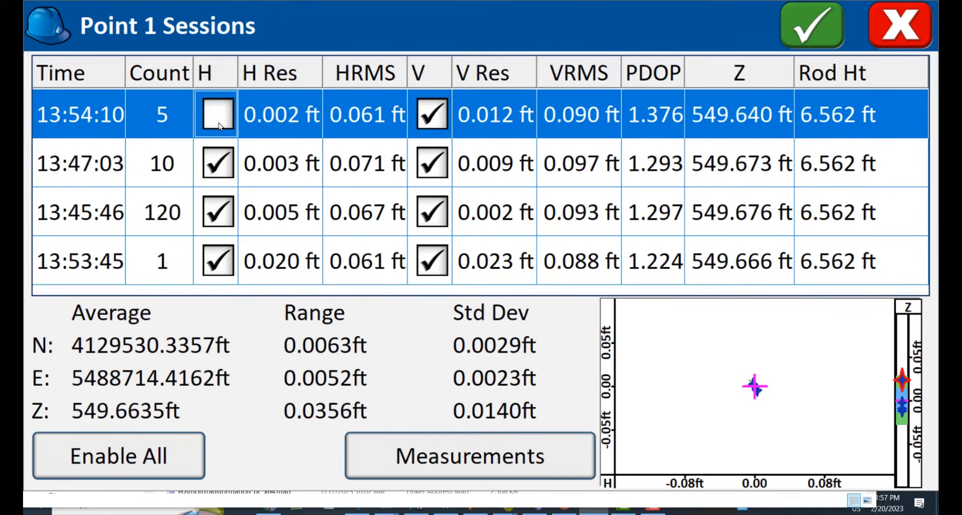
pyautogui.click(429, 119)
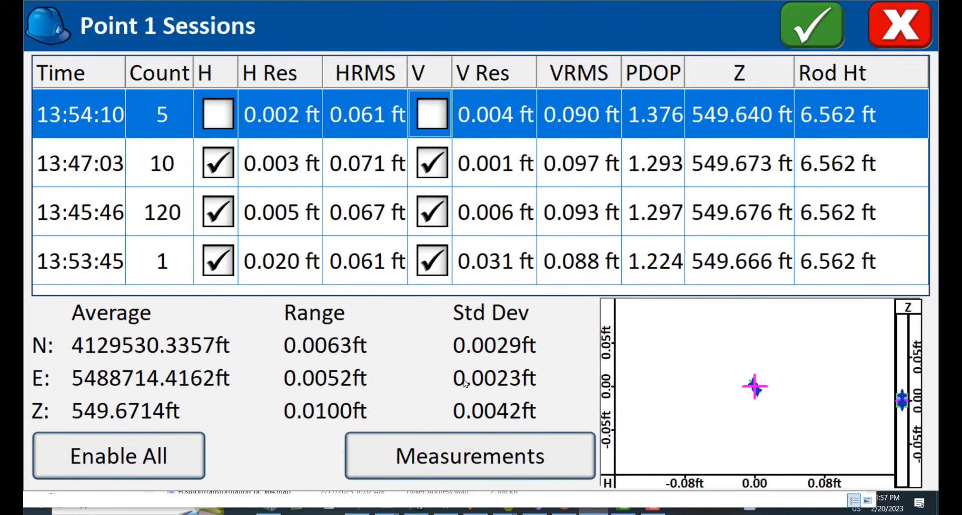
pyautogui.click(813, 27)
pyautogui.click(813, 29)
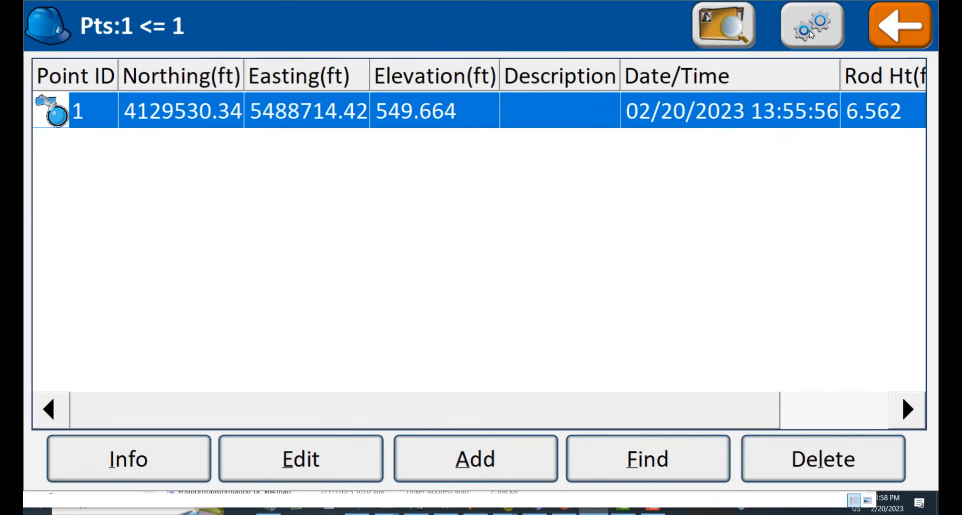
# - Return to storing points, set the point number to 1, and open the averaged GNSS reading setup
pyautogui.click(901, 25)
pyautogui.click(364, 94)
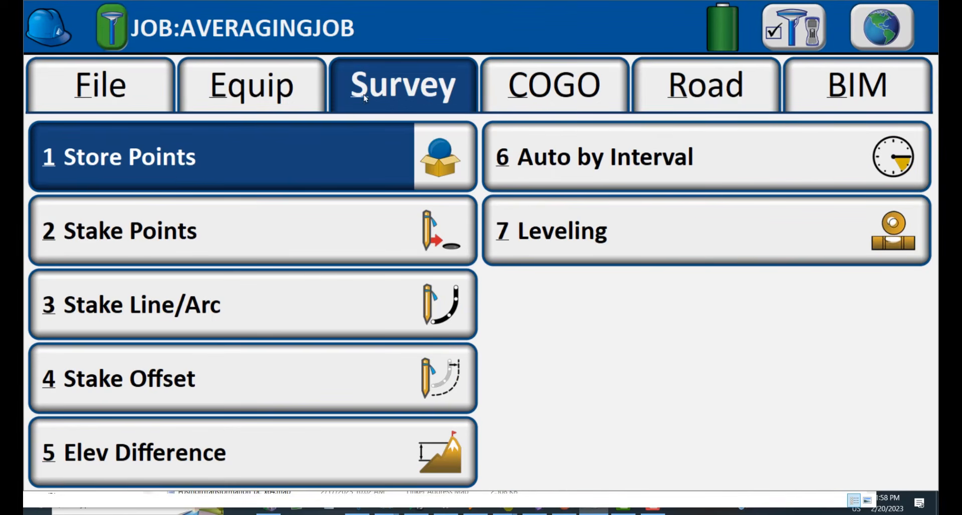
pyautogui.click(170, 173)
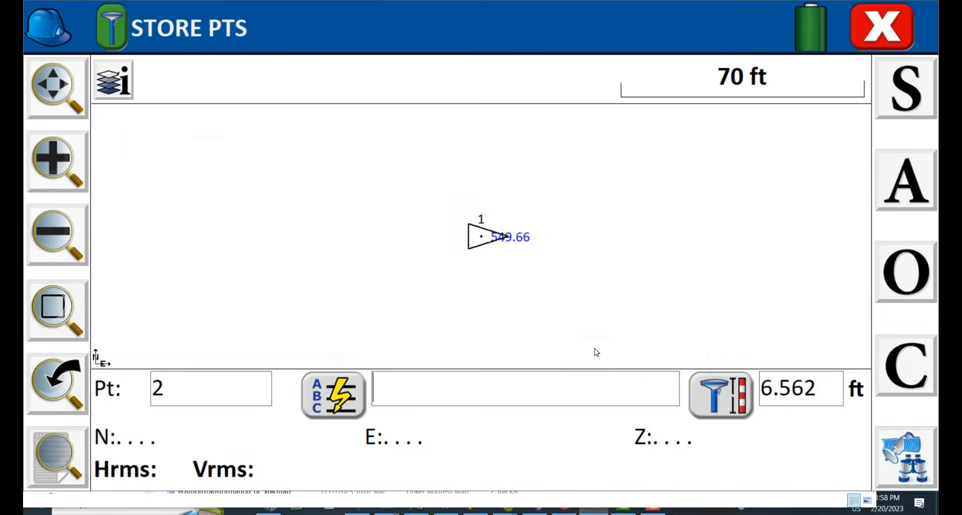
pyautogui.doubleClick(181, 387)
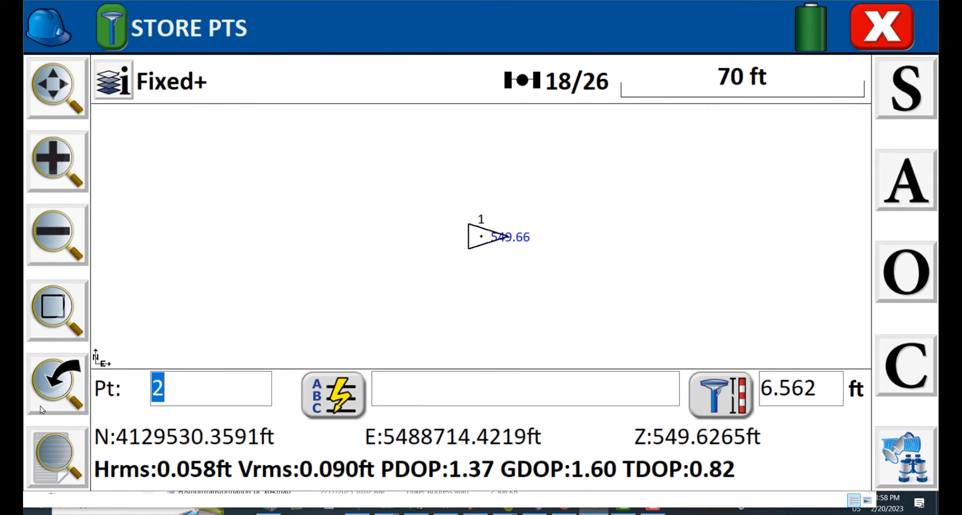
pyautogui.write('1')
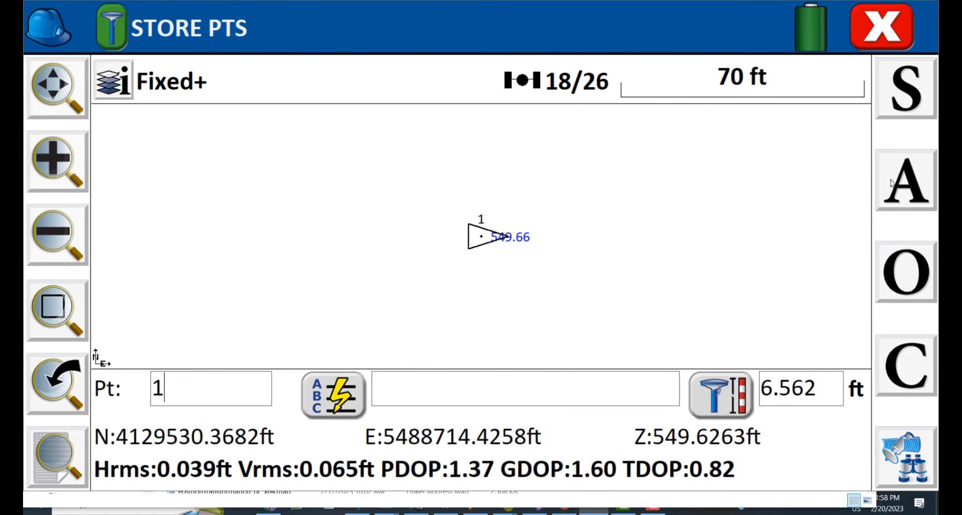
pyautogui.write('a')
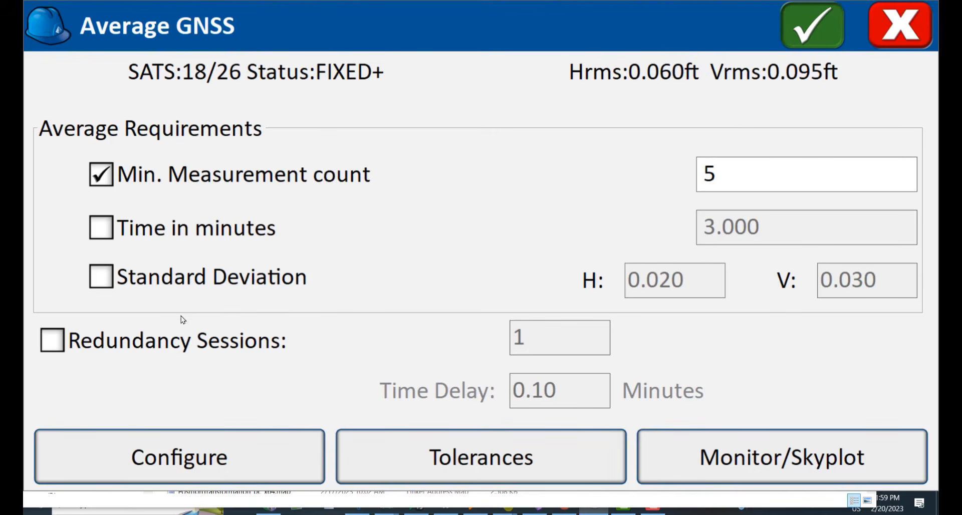
# - Turn on the standard deviation requirement and enable 4 redundancy sessions with a 0.10-minute time delay
pyautogui.click(105, 284)
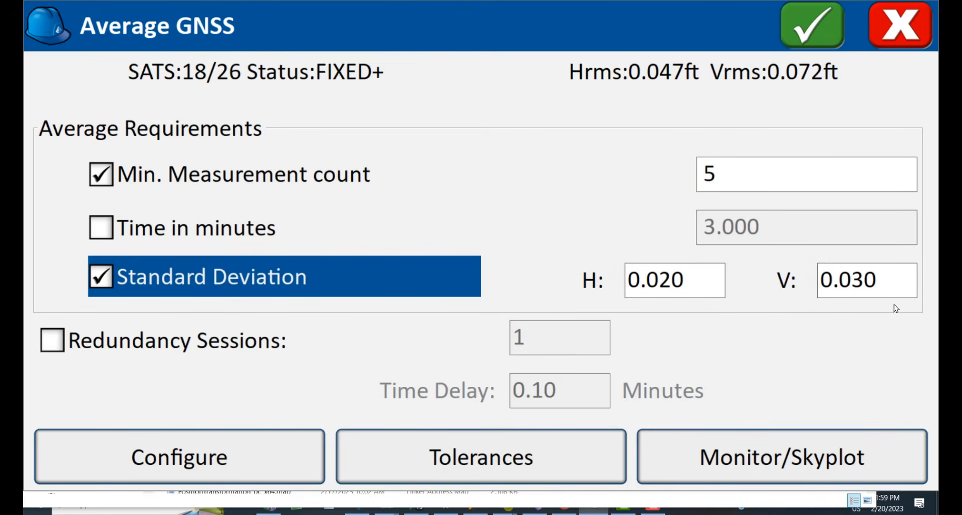
pyautogui.click(52, 346)
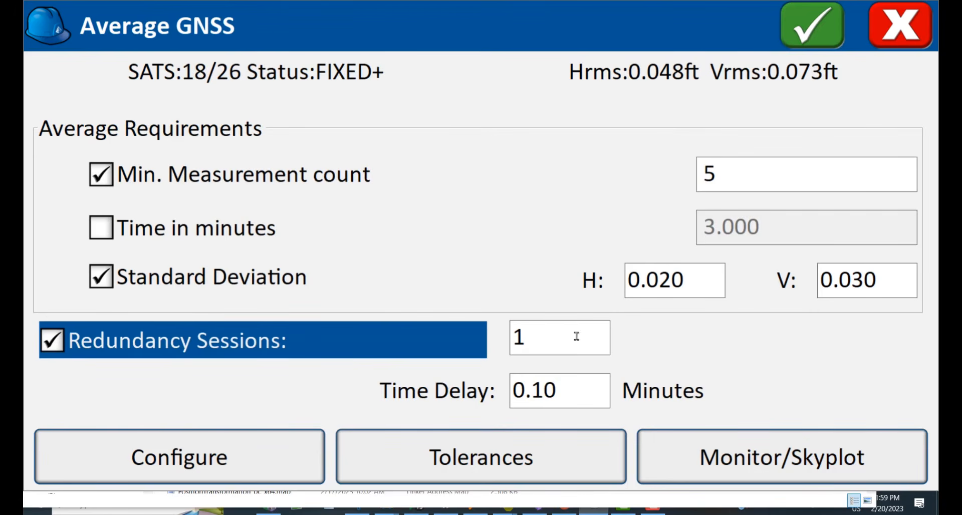
pyautogui.click(559, 339)
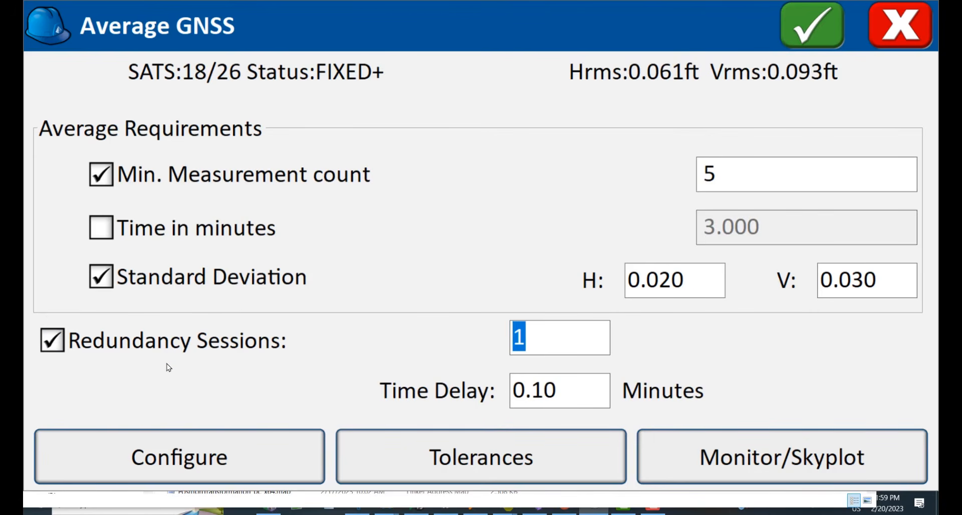
pyautogui.write('4')
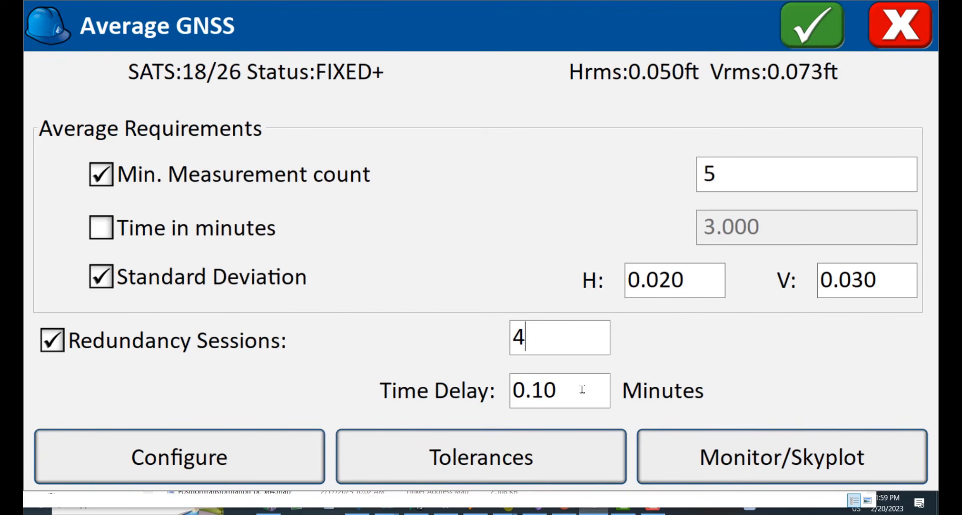
pyautogui.click(559, 392)
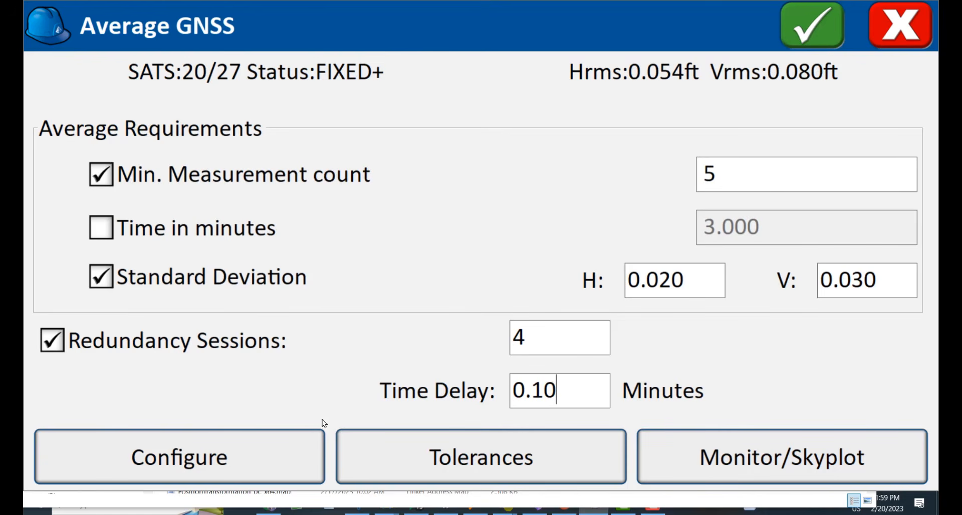
# - Take the averaged GNSS readings for point 1 with the configured redundancy sessions and accept the completed session
pyautogui.click(810, 32)
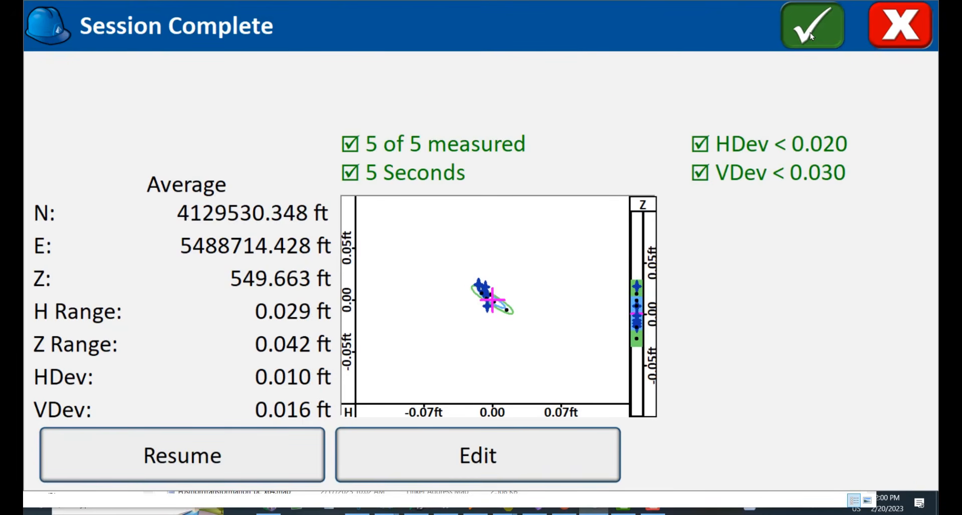
pyautogui.click(810, 32)
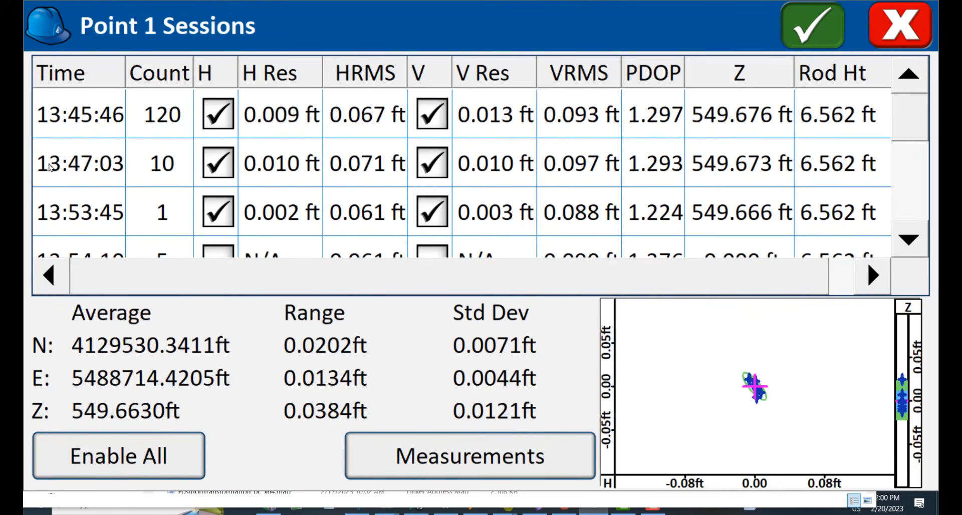
# - Review point 1's session list, highlight the 13:58:49 and 13:59:02 sessions on the plot, and accept the session average
pyautogui.click(905, 248)
pyautogui.click(904, 248)
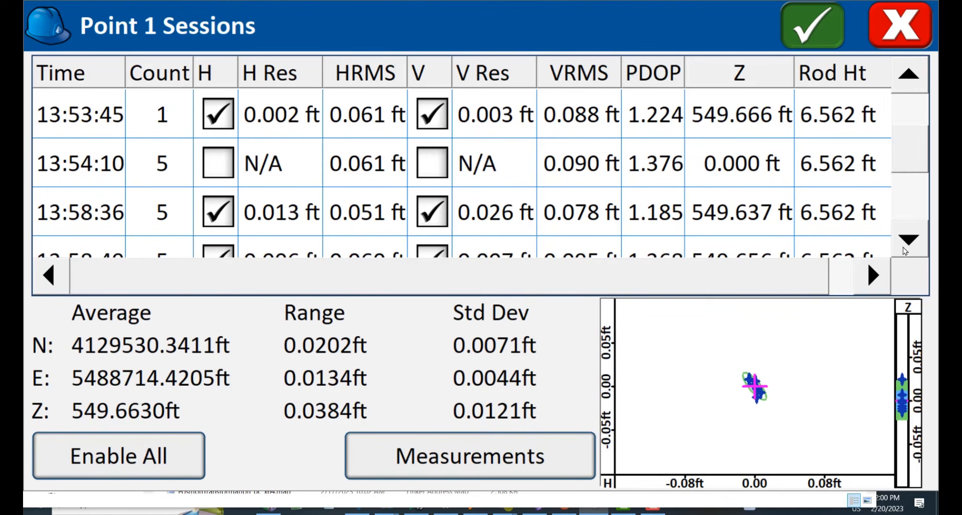
pyautogui.click(905, 248)
pyautogui.click(904, 248)
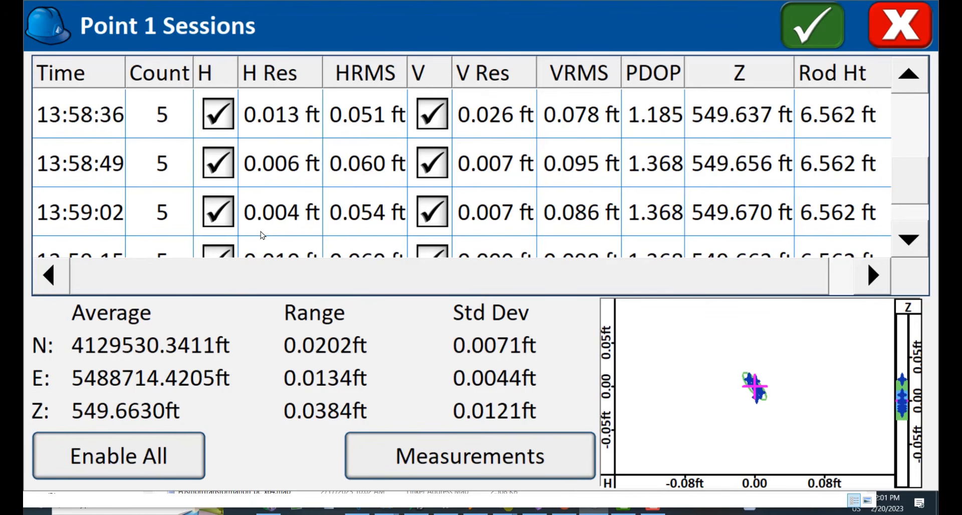
pyautogui.click(52, 216)
pyautogui.click(63, 160)
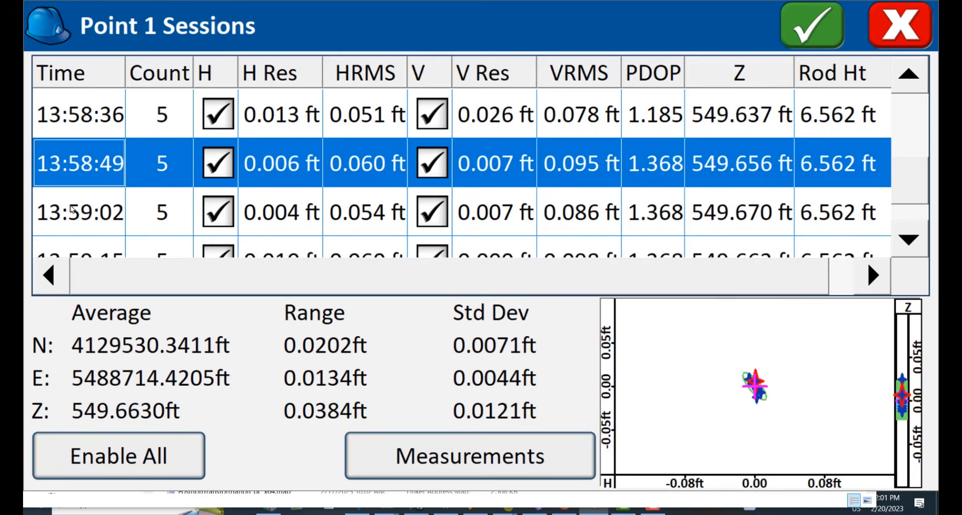
pyautogui.click(74, 222)
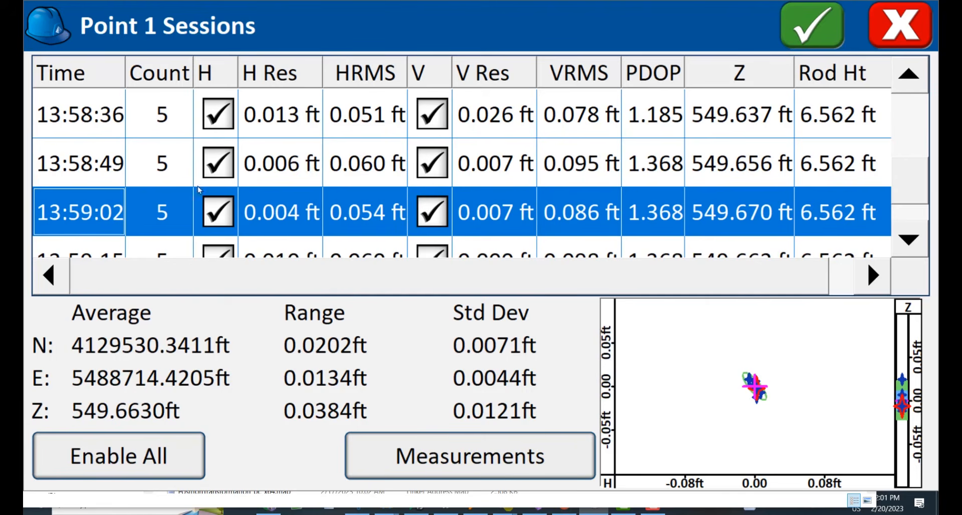
pyautogui.click(828, 31)
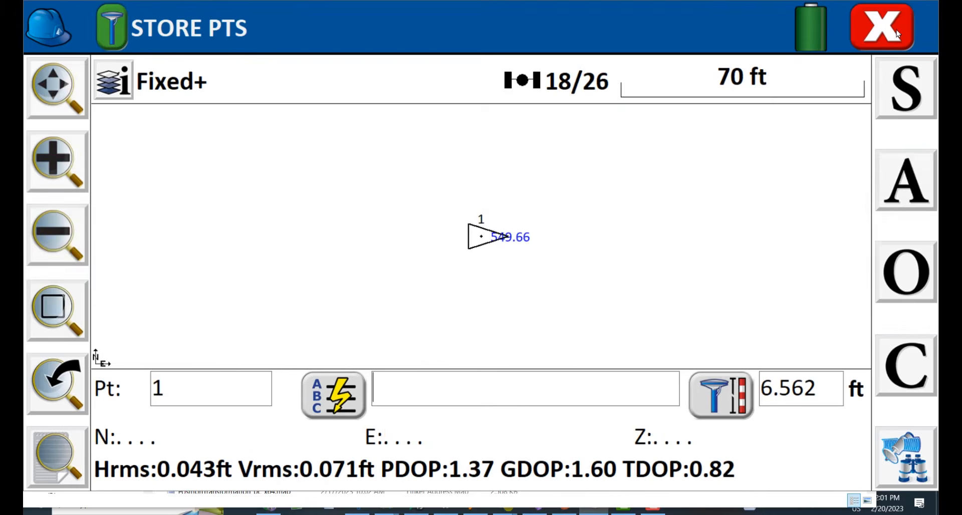
# - Leave point storing, open the equipment configuration's Average GNSS settings, and select the Coordinate Match Tolerance value
pyautogui.click(897, 34)
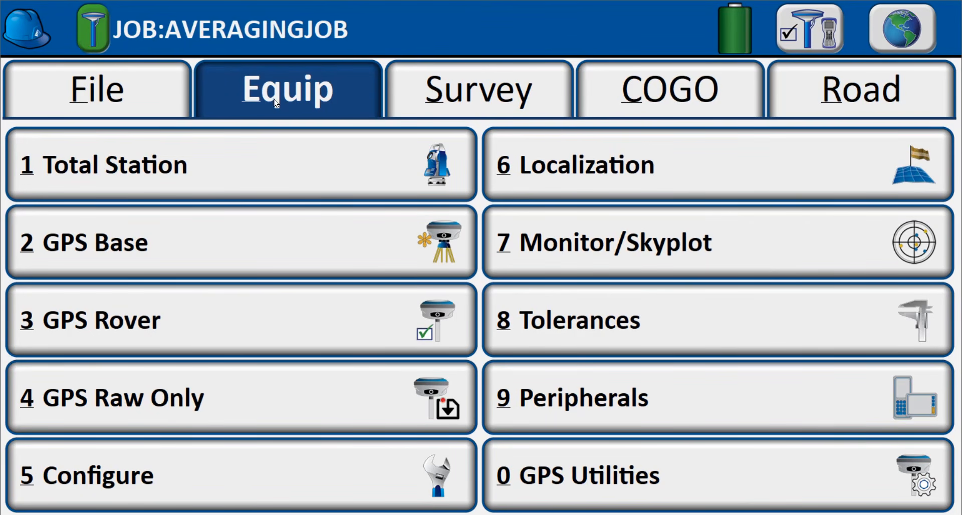
pyautogui.click(149, 489)
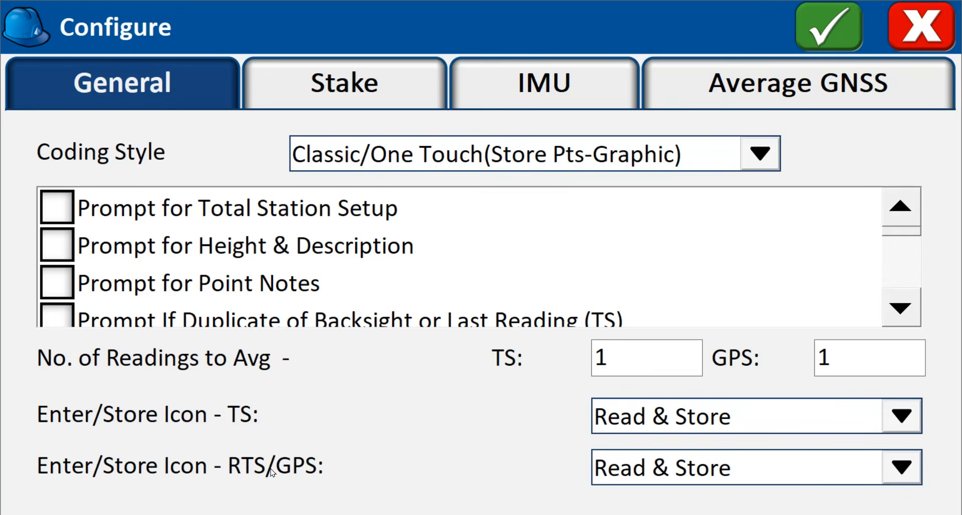
pyautogui.click(872, 95)
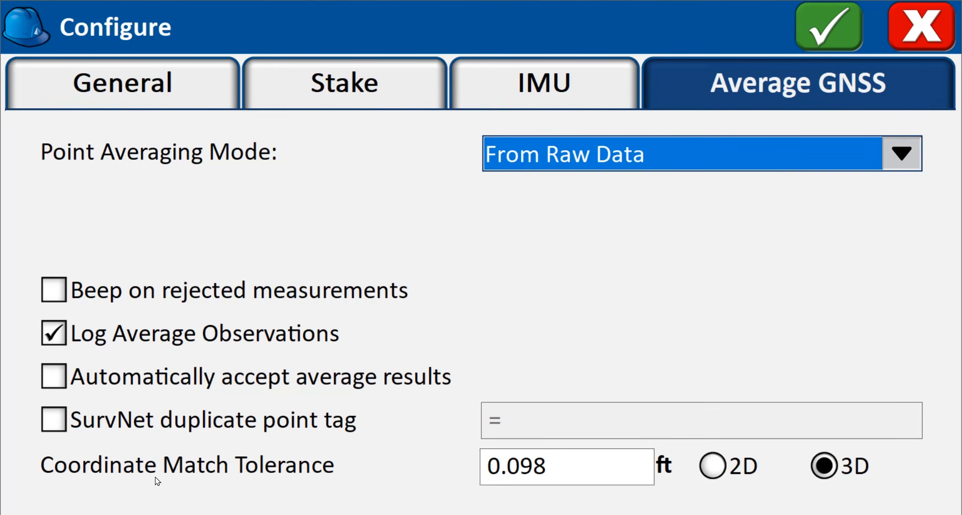
pyautogui.moveTo(574, 464); pyautogui.dragTo(462, 481)
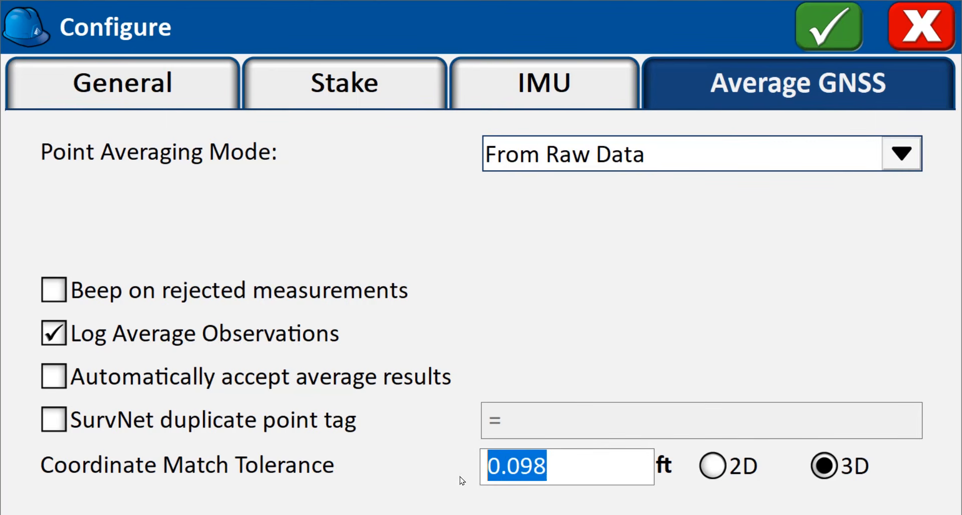
pyautogui.click(589, 475)
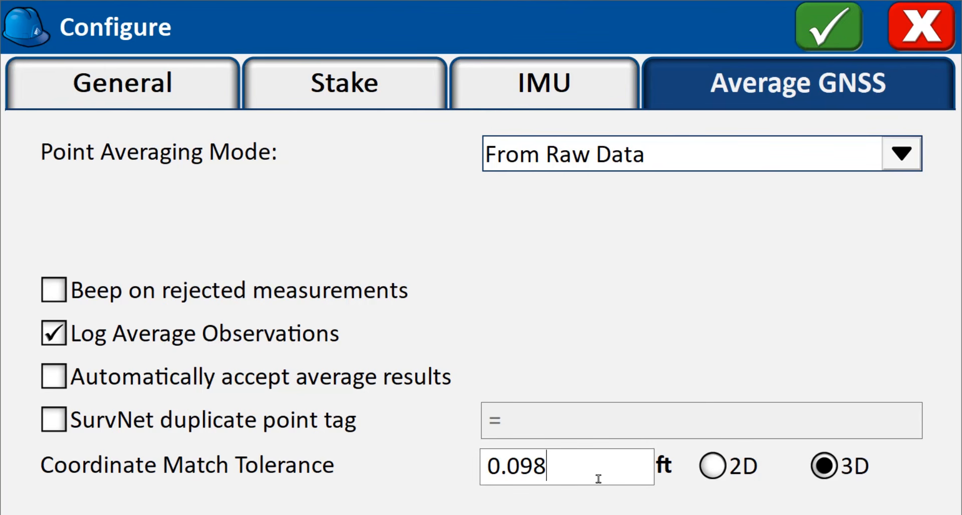
pyautogui.moveTo(591, 477); pyautogui.dragTo(466, 485)
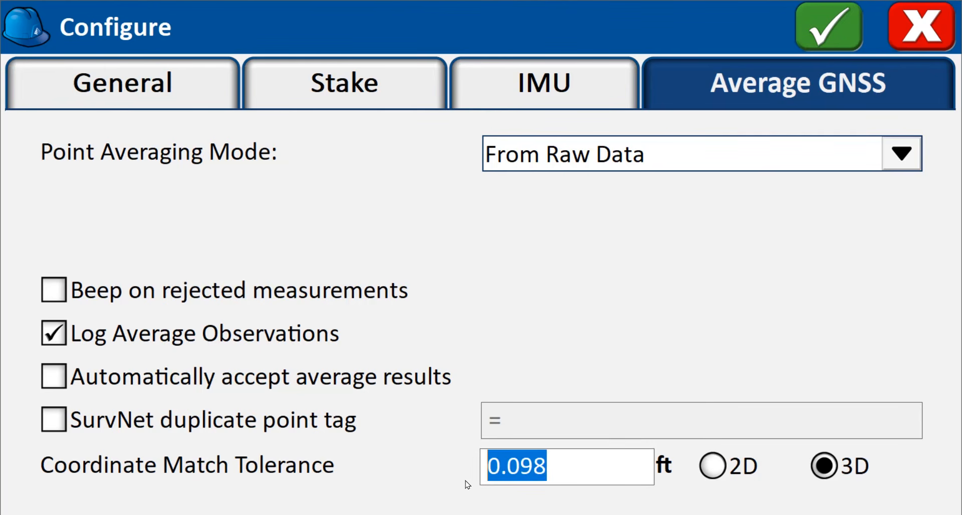